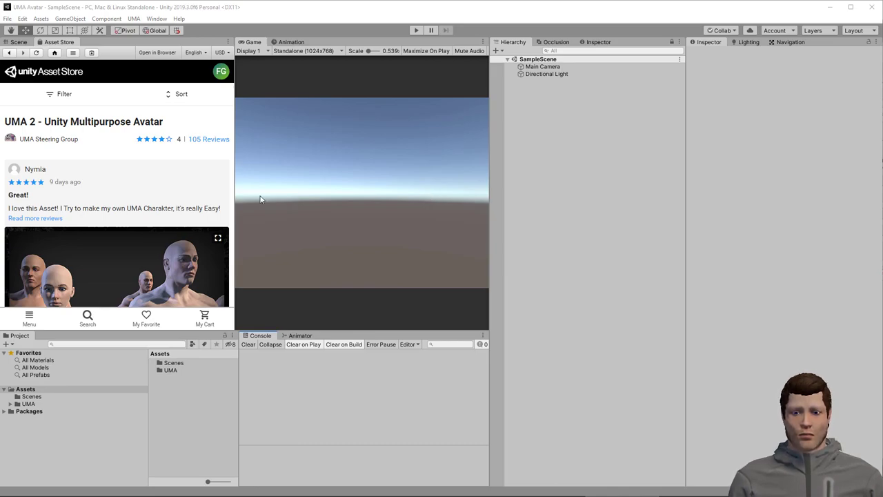
Import the full UMA 2 - Unity Multipurpose Avatar package from its Asset Store listing.
{"action": "scroll", "coordinate": [153, 205], "scroll_direction": "down", "scroll_amount": 4}
{"action": "scroll", "coordinate": [153, 205], "scroll_direction": "down", "scroll_amount": 3}
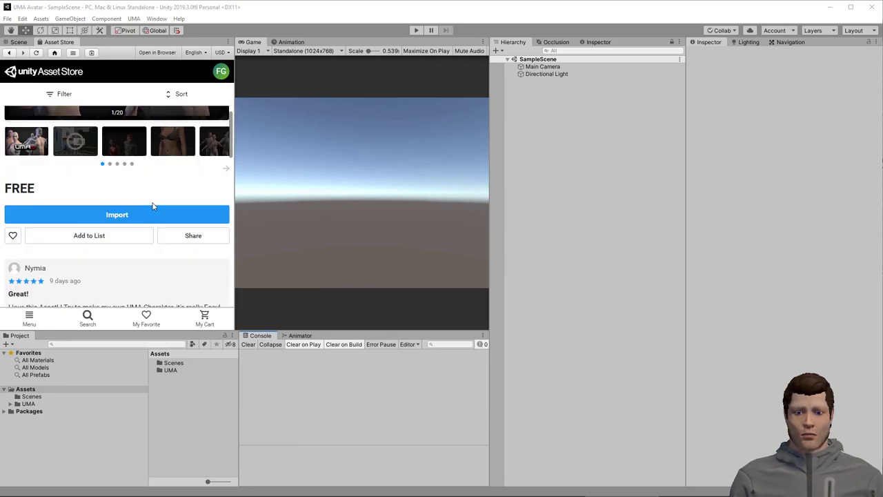
{"action": "left_click", "coordinate": [108, 215]}
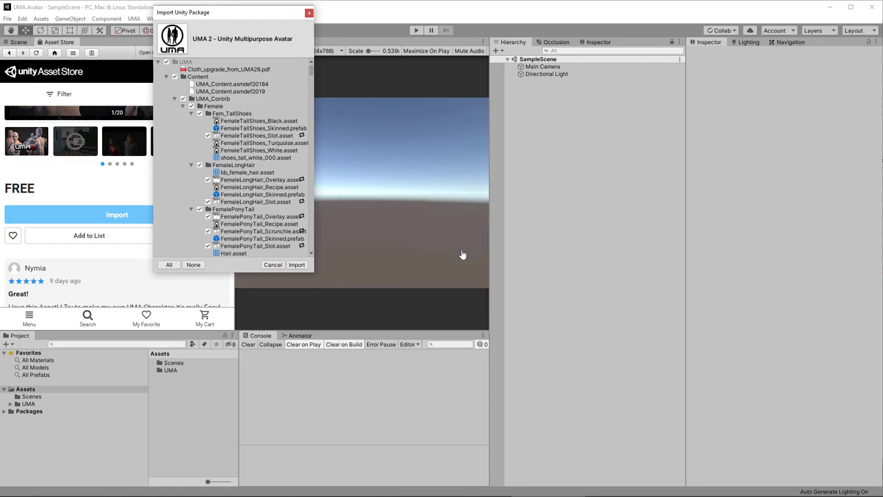
{"action": "left_click", "coordinate": [298, 264]}
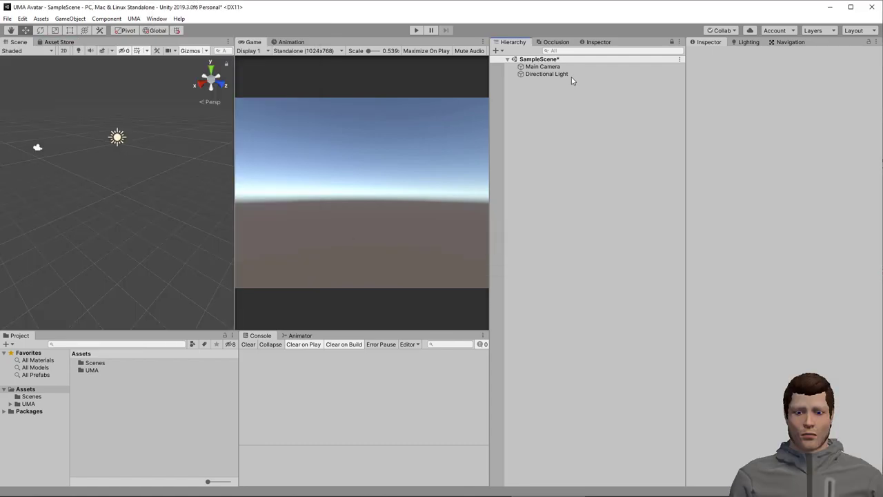
Add a 3D Plane to SampleScene as the ground.
{"action": "right_click", "coordinate": [544, 59]}
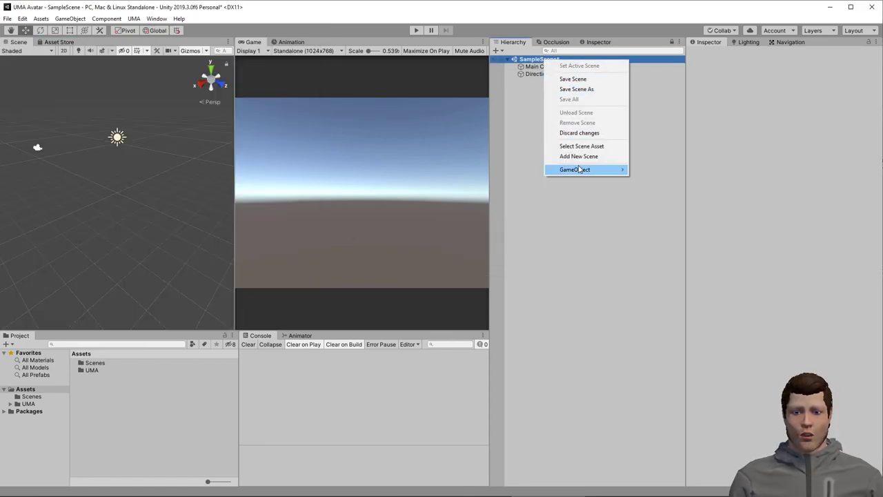
{"action": "mouse_move", "coordinate": [580, 170]}
{"action": "mouse_move", "coordinate": [655, 179]}
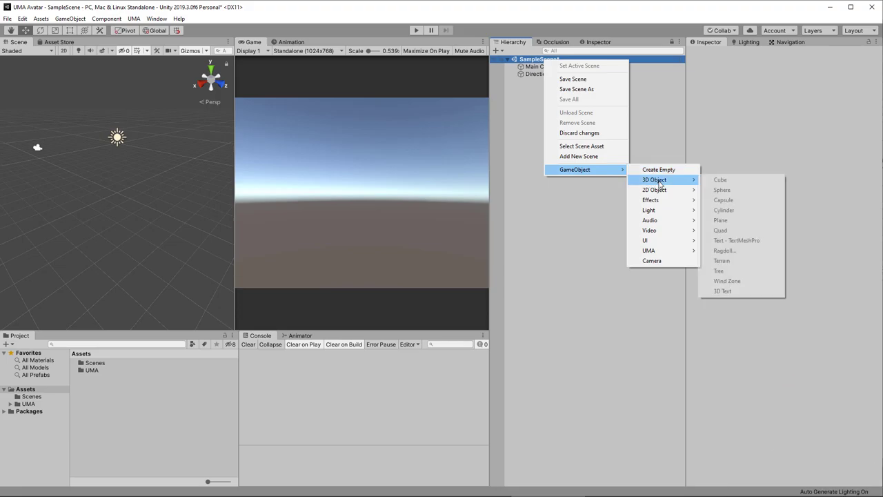
{"action": "left_click", "coordinate": [721, 221]}
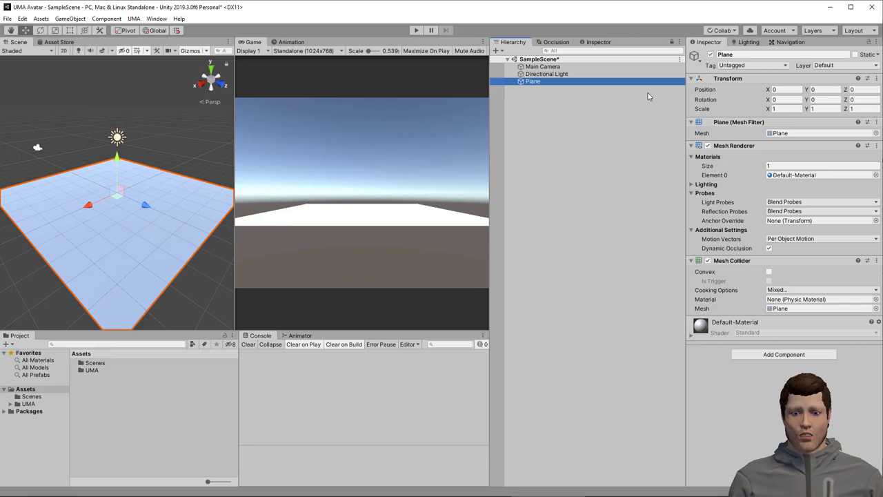
Find the UMA_DCS prefab in the Project and add it to the Hierarchy.
{"action": "left_click", "coordinate": [108, 345]}
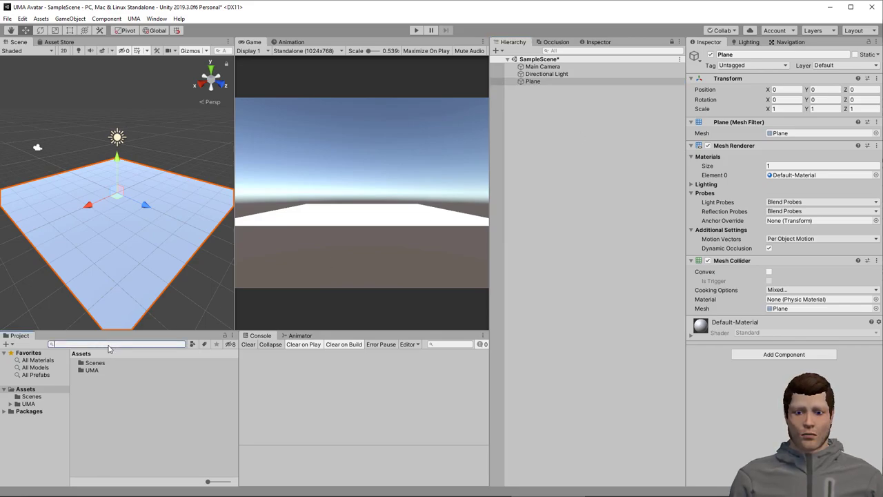
{"action": "type", "text": "uma_dcs"}
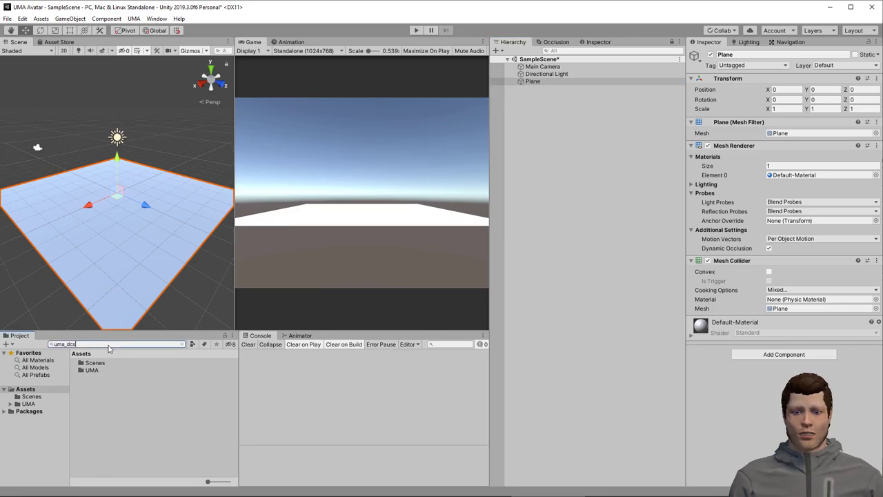
{"action": "left_click_drag", "start_coordinate": [96, 363], "coordinate": [599, 193]}
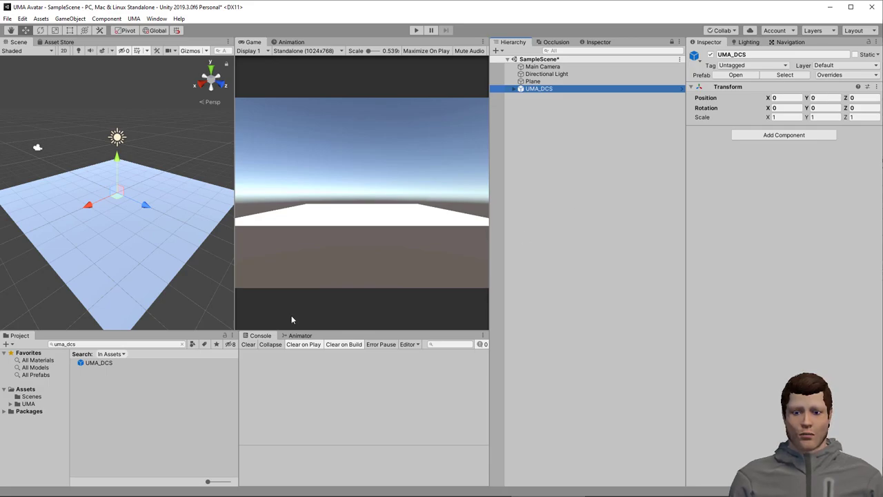
Place the UMADynamicCharactarAvatarWithExpressions prefab onto the plane in the Scene.
{"action": "left_click", "coordinate": [111, 344]}
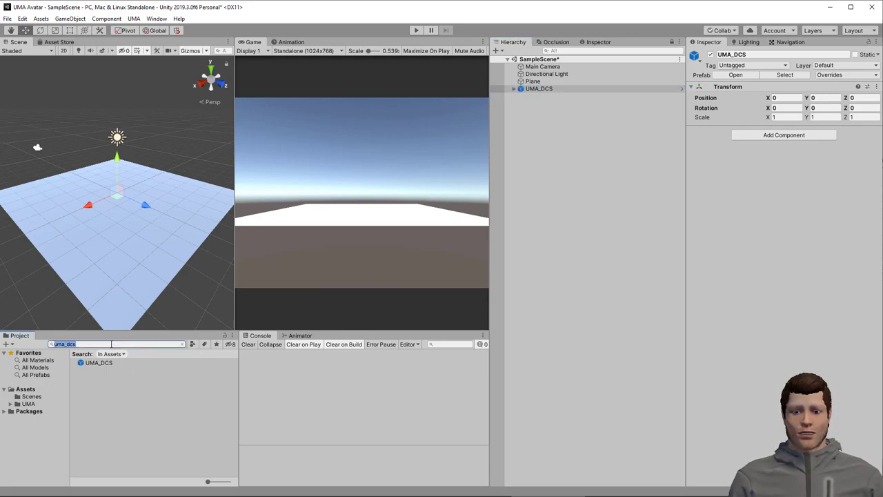
{"action": "type", "text": "dynamic"}
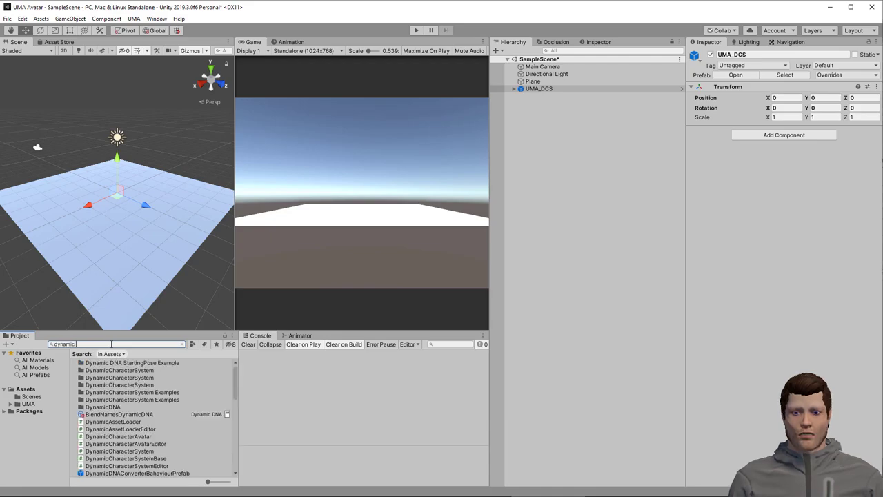
{"action": "type", "text": " char"}
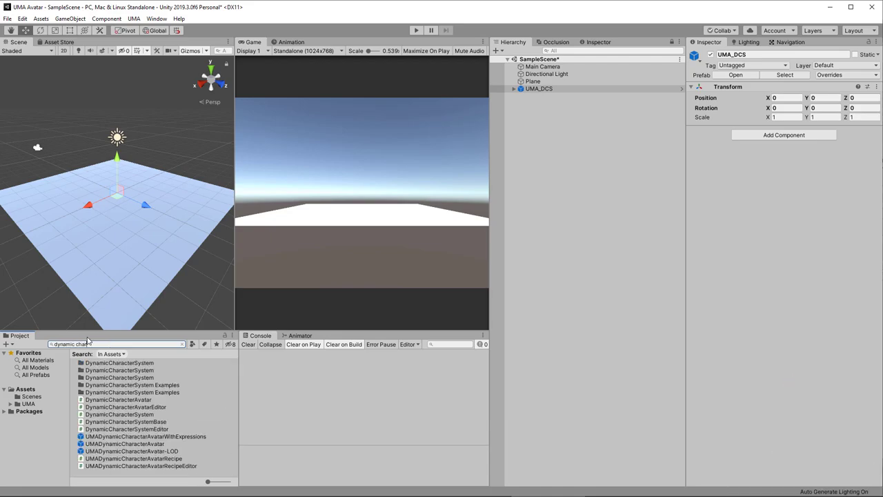
{"action": "left_click", "coordinate": [127, 438]}
{"action": "left_click_drag", "start_coordinate": [126, 440], "coordinate": [112, 224]}
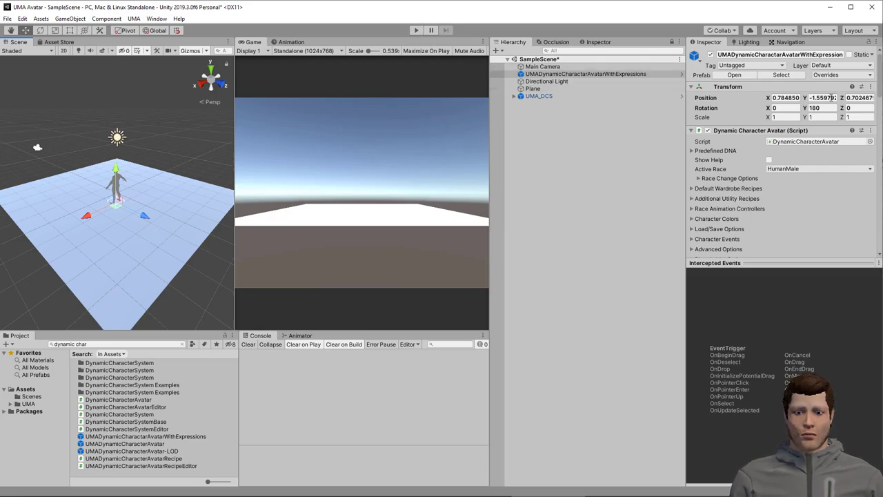
Set the avatar's Active Race to HumanFemale and test-run the scene in Play mode.
{"action": "left_click", "coordinate": [779, 170]}
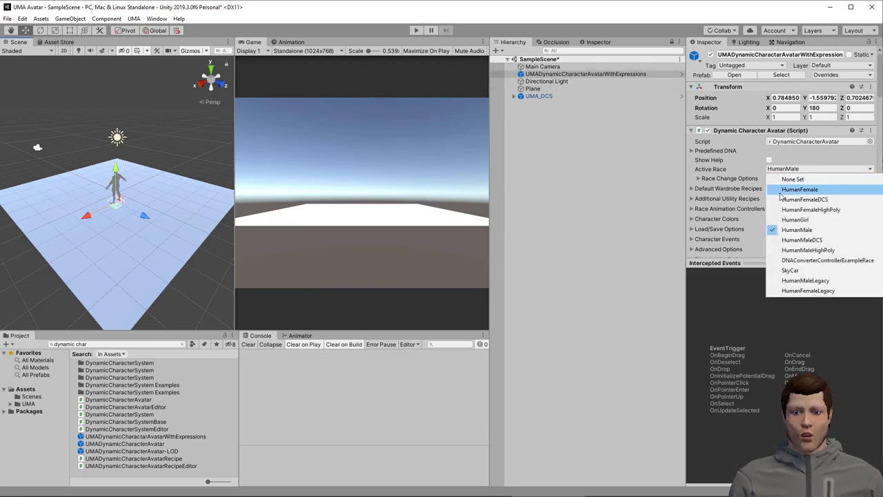
{"action": "left_click", "coordinate": [781, 189]}
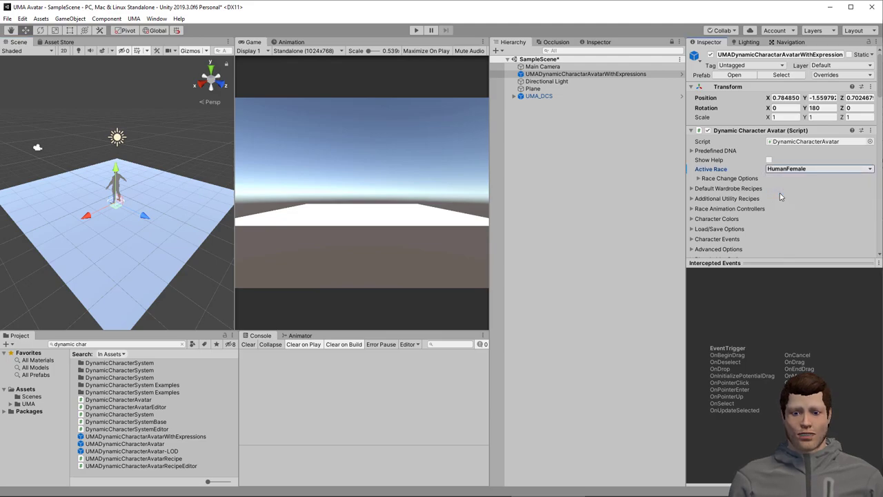
{"action": "left_click", "coordinate": [416, 30]}
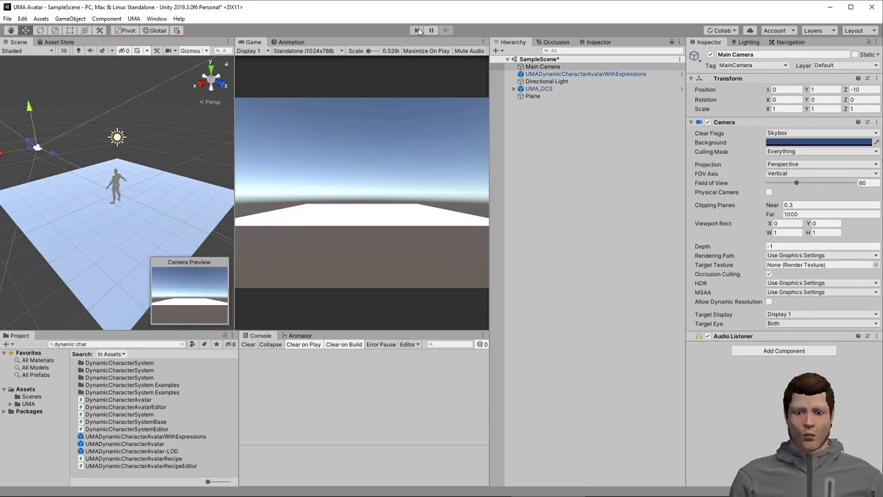
{"action": "left_click", "coordinate": [417, 30]}
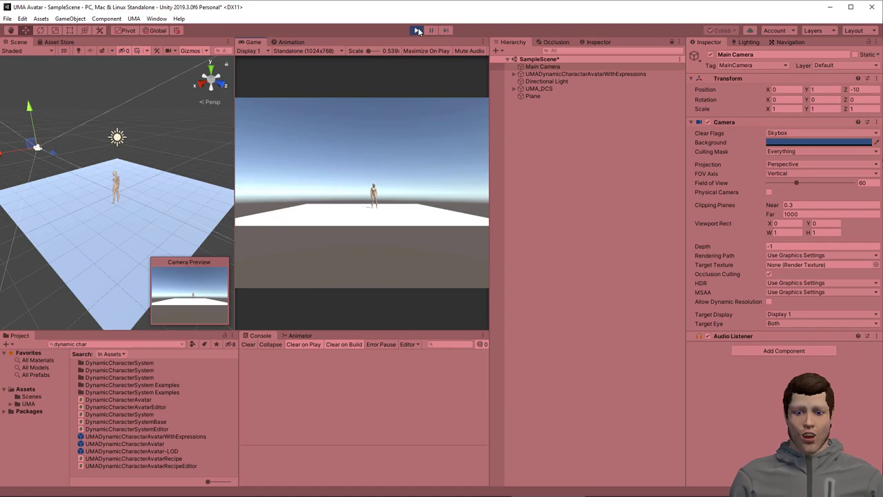
{"action": "left_click", "coordinate": [418, 31]}
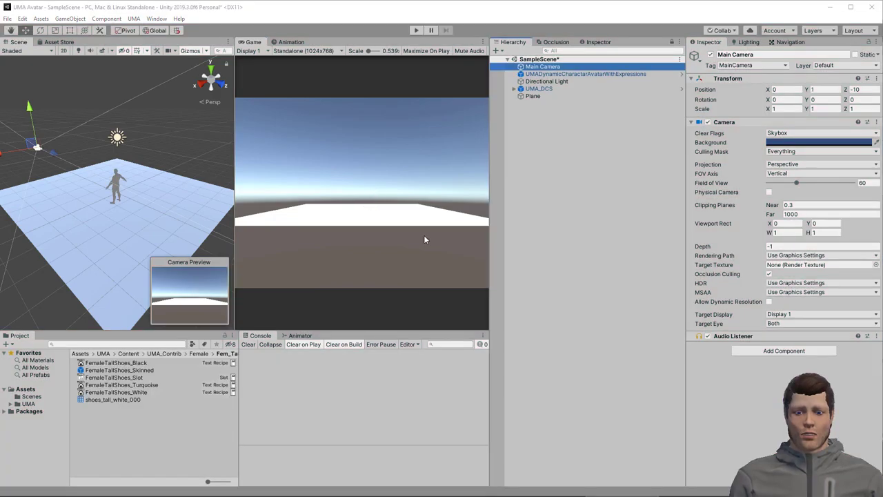
Select the avatar and browse to the UMA > Content > UMA_Contrib > Female recipes folder.
{"action": "left_click", "coordinate": [563, 75]}
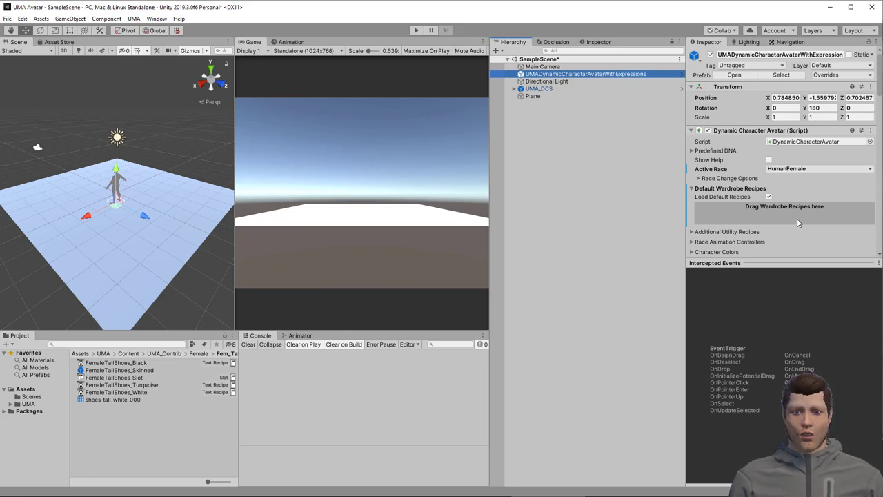
{"action": "left_click", "coordinate": [869, 42]}
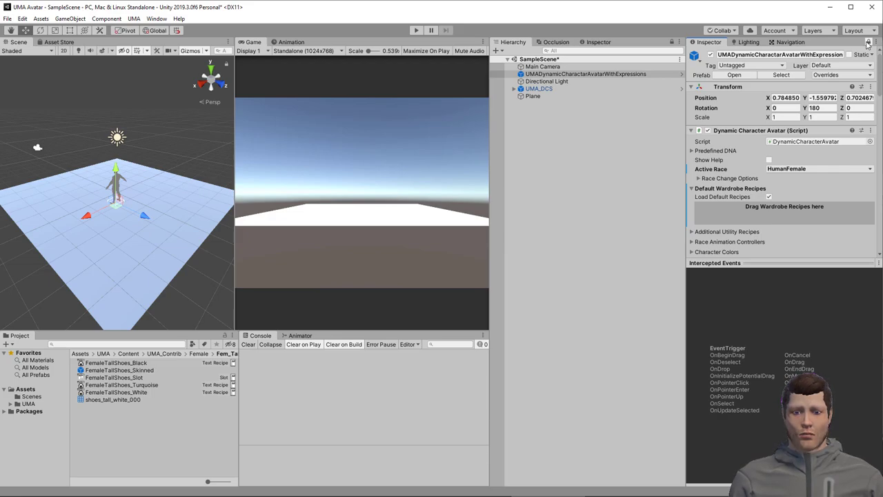
{"action": "left_click", "coordinate": [10, 404]}
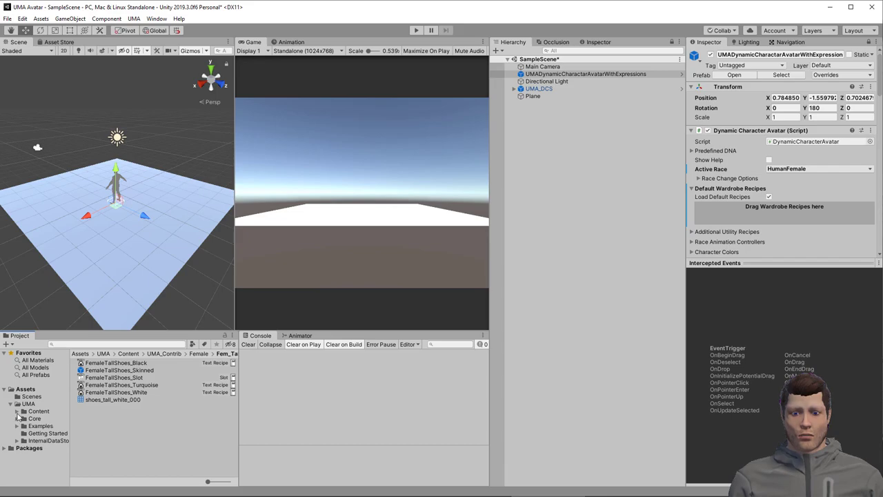
{"action": "left_click", "coordinate": [18, 411]}
{"action": "left_click", "coordinate": [23, 419]}
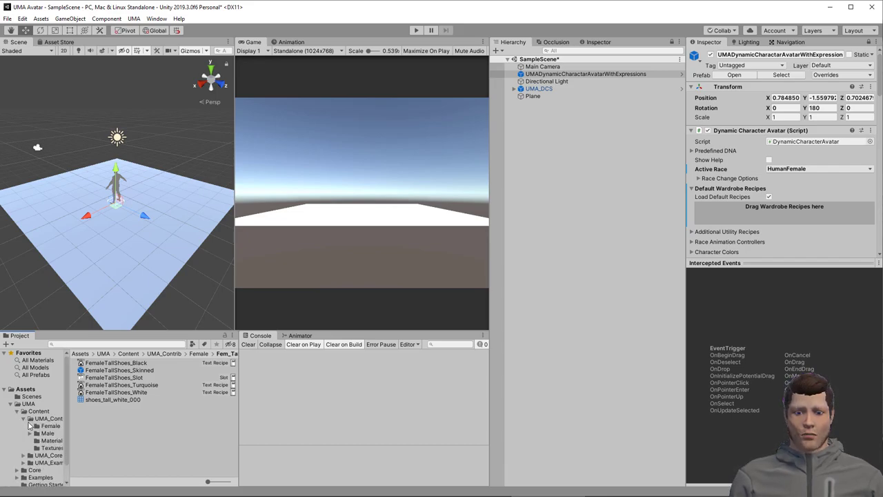
{"action": "left_click", "coordinate": [30, 426]}
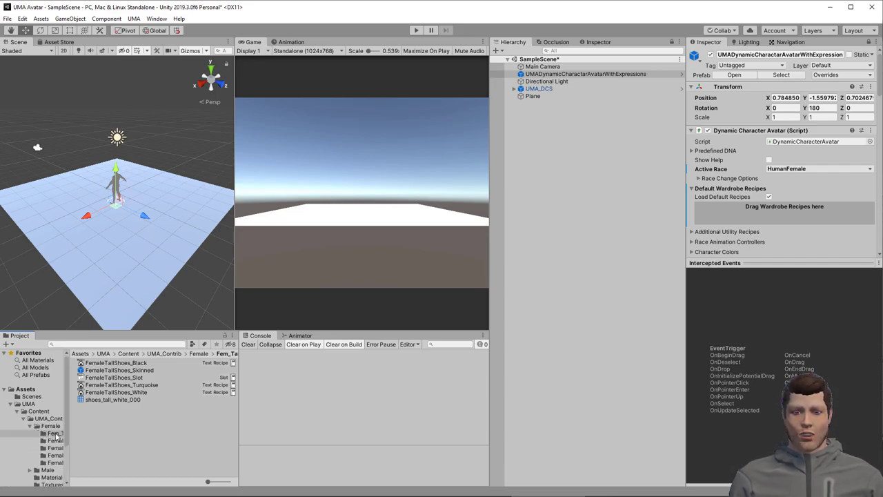
{"action": "left_click_drag", "start_coordinate": [69, 436], "coordinate": [100, 436]}
Add FemaleTallShoes_White, FemaleLongHair, FemaleSportPants and FemaleTankTop recipes to Default Wardrobe Recipes.
{"action": "left_click_drag", "start_coordinate": [143, 391], "coordinate": [816, 213]}
{"action": "left_click", "coordinate": [68, 441]}
{"action": "scroll", "coordinate": [770, 212], "scroll_direction": "down", "scroll_amount": 2}
{"action": "left_click_drag", "start_coordinate": [151, 377], "coordinate": [791, 165]}
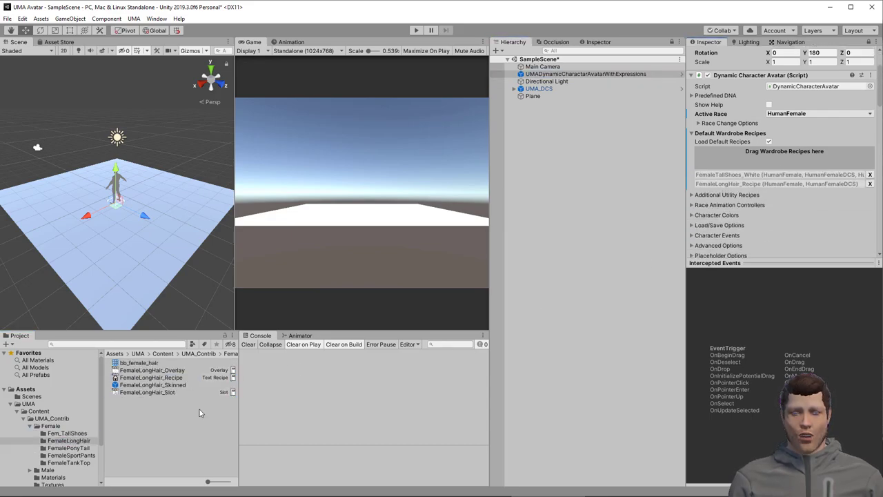
{"action": "left_click", "coordinate": [69, 456]}
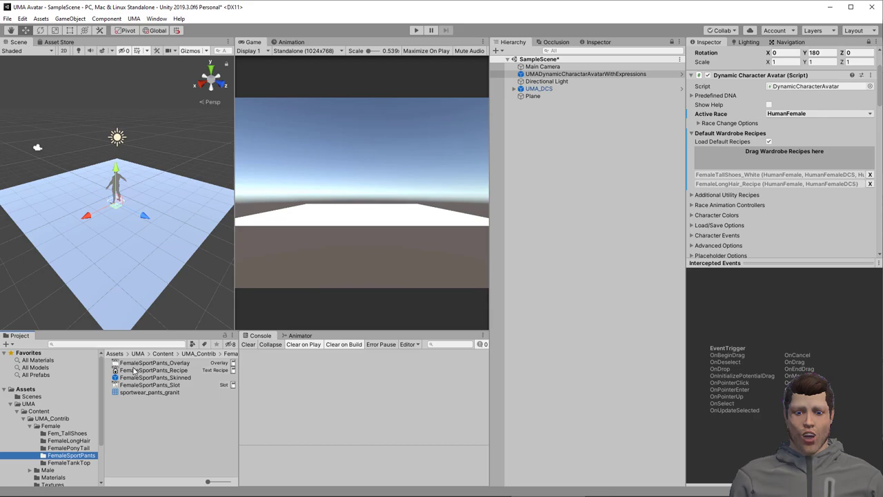
{"action": "left_click_drag", "start_coordinate": [134, 371], "coordinate": [819, 165]}
{"action": "left_click", "coordinate": [69, 463]}
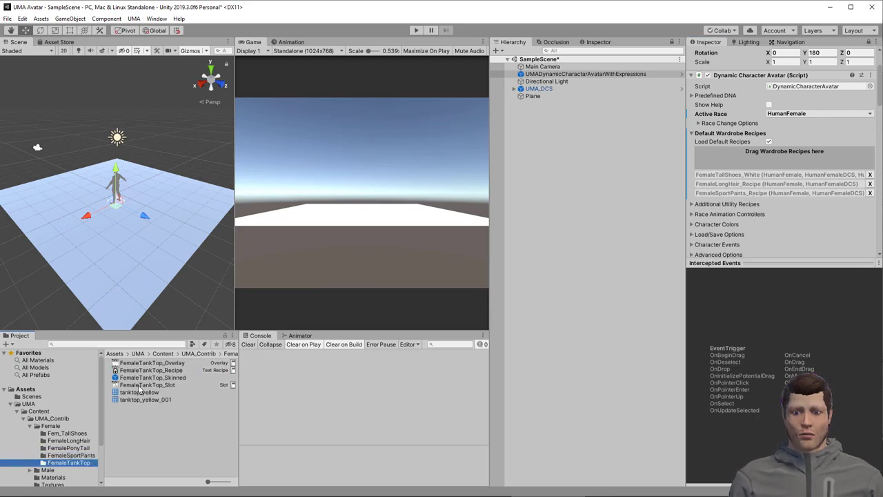
{"action": "left_click_drag", "start_coordinate": [148, 371], "coordinate": [762, 168]}
Play the scene and move the Main Camera closer, Position Z toward -2.27.
{"action": "left_click", "coordinate": [416, 31]}
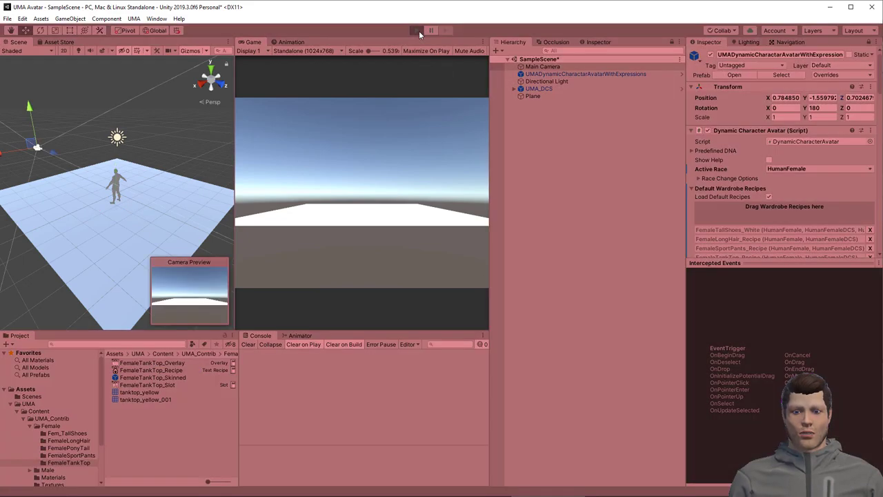
{"action": "left_click", "coordinate": [542, 66]}
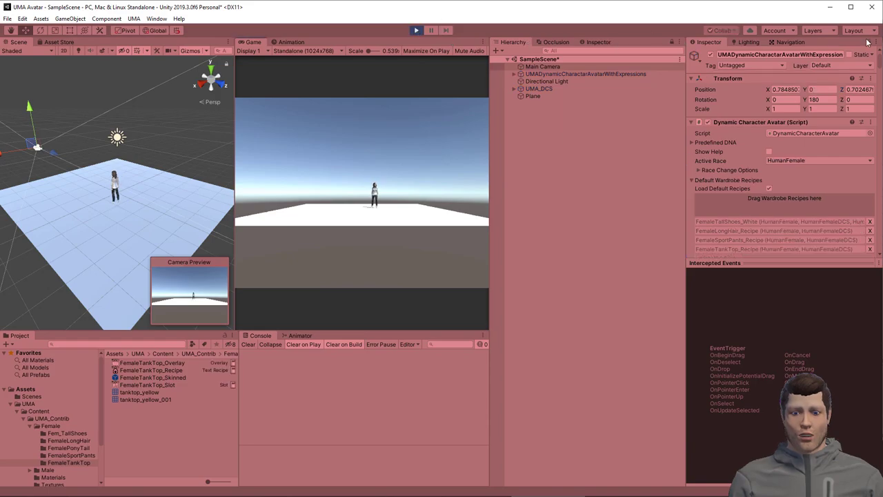
{"action": "left_click", "coordinate": [555, 67]}
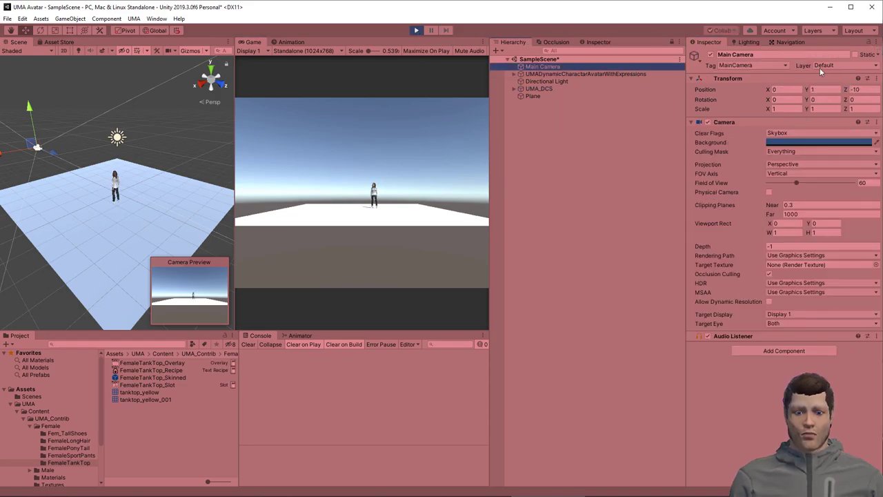
{"action": "left_click_drag", "start_coordinate": [847, 92], "coordinate": [775, 89]}
Select the avatar and expand UMA_Examples > HumanFemale > Recipes in the Project.
{"action": "left_click", "coordinate": [560, 74]}
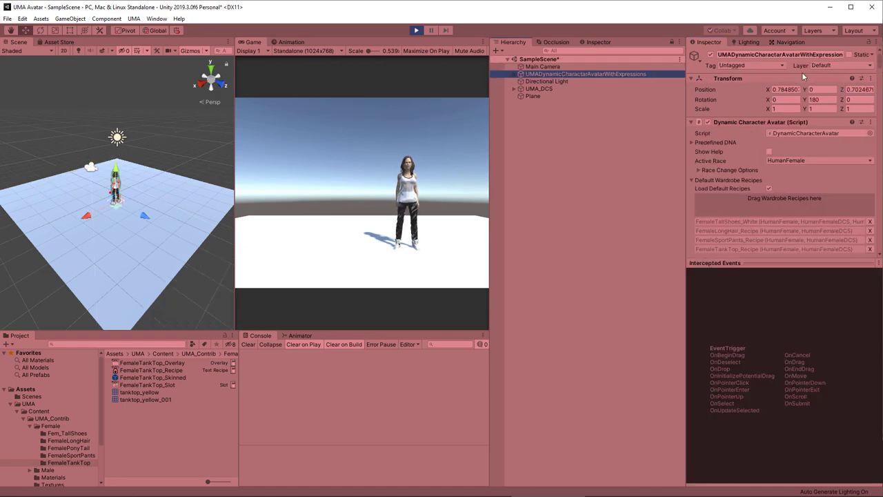
{"action": "left_click", "coordinate": [821, 100]}
{"action": "scroll", "coordinate": [55, 427], "scroll_direction": "down", "scroll_amount": 3}
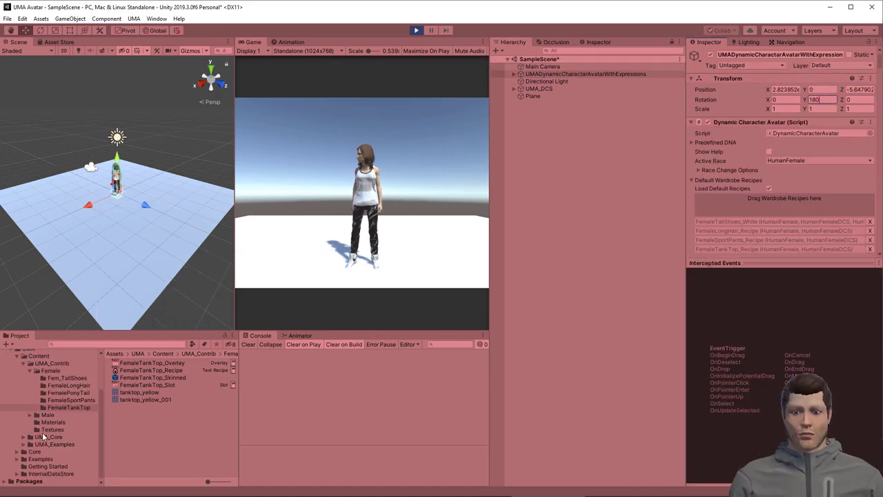
{"action": "left_click", "coordinate": [24, 445]}
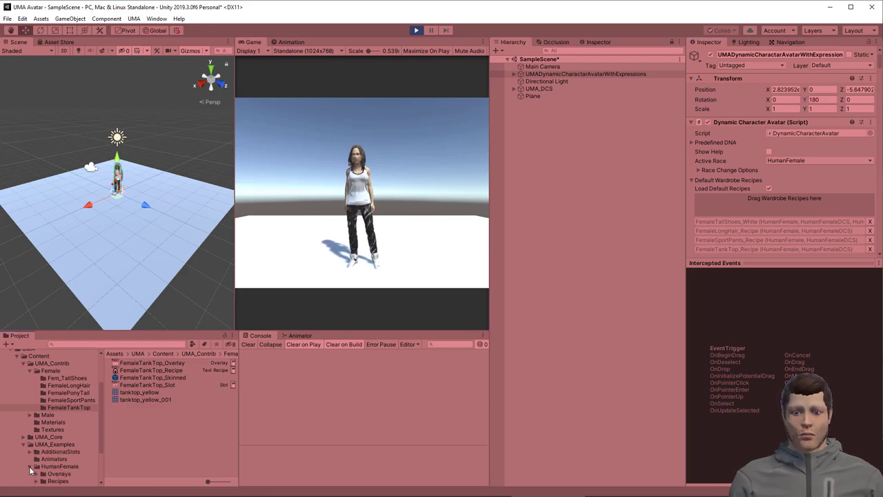
{"action": "left_click", "coordinate": [30, 467]}
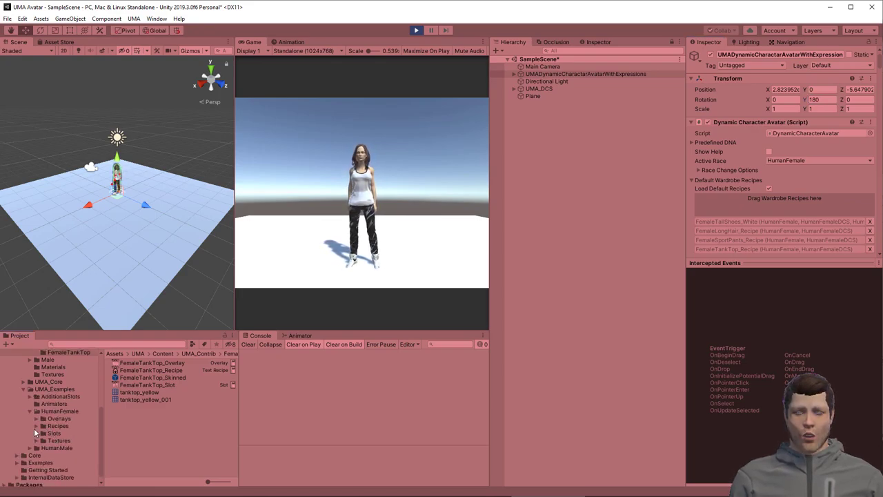
{"action": "left_click", "coordinate": [35, 426]}
Try FemalePants1 and FemaleShirt1 on the running avatar, then stop and remove FemaleSportPants_Recipe.
{"action": "left_click", "coordinate": [63, 432]}
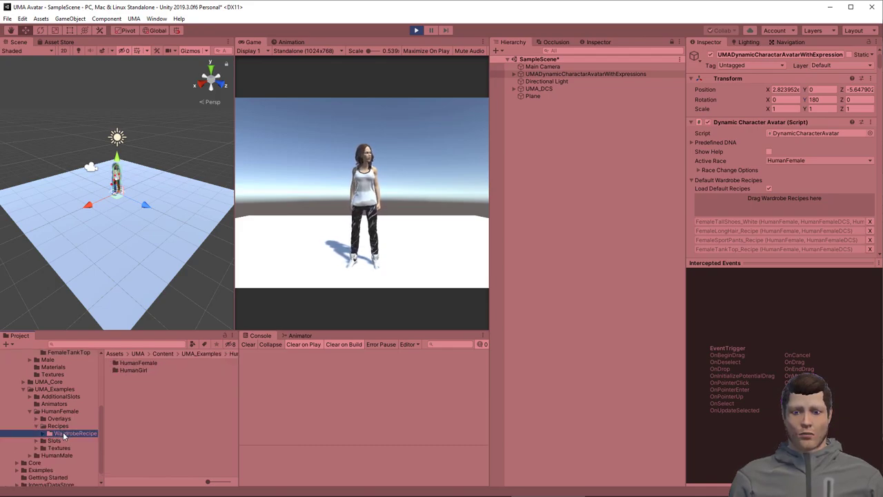
{"action": "double_click", "coordinate": [123, 361]}
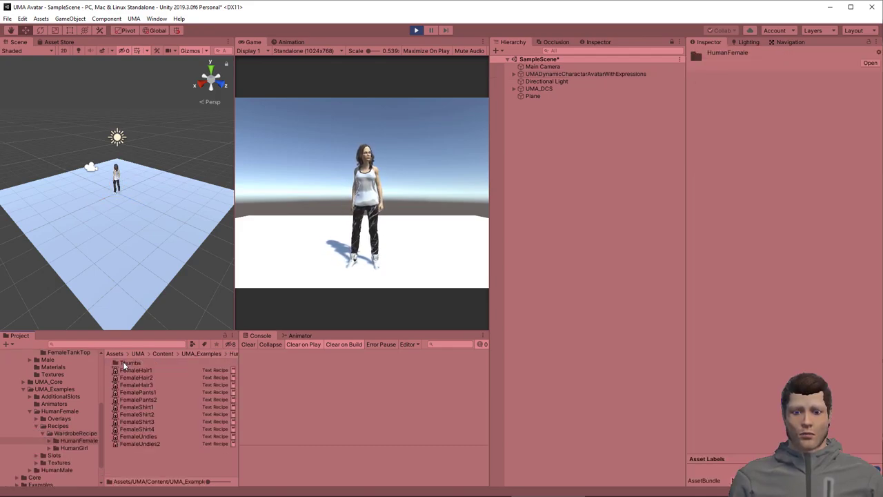
{"action": "left_click", "coordinate": [554, 74]}
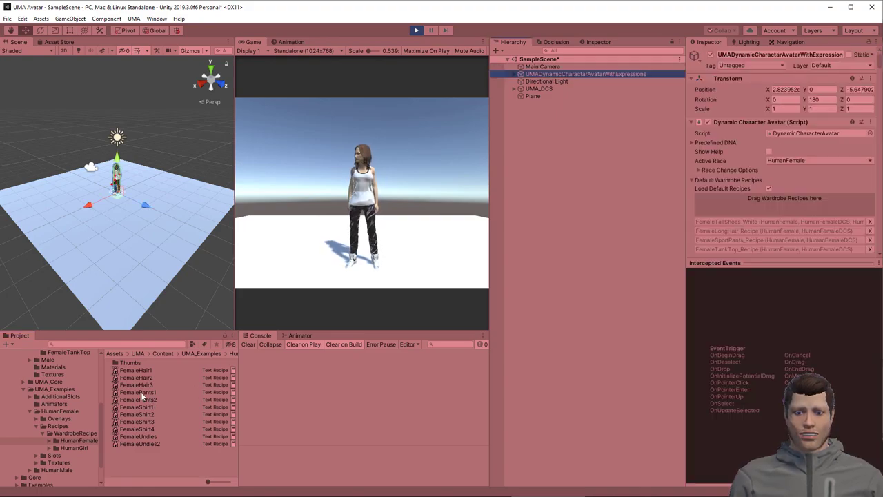
{"action": "left_click_drag", "start_coordinate": [142, 396], "coordinate": [774, 151]}
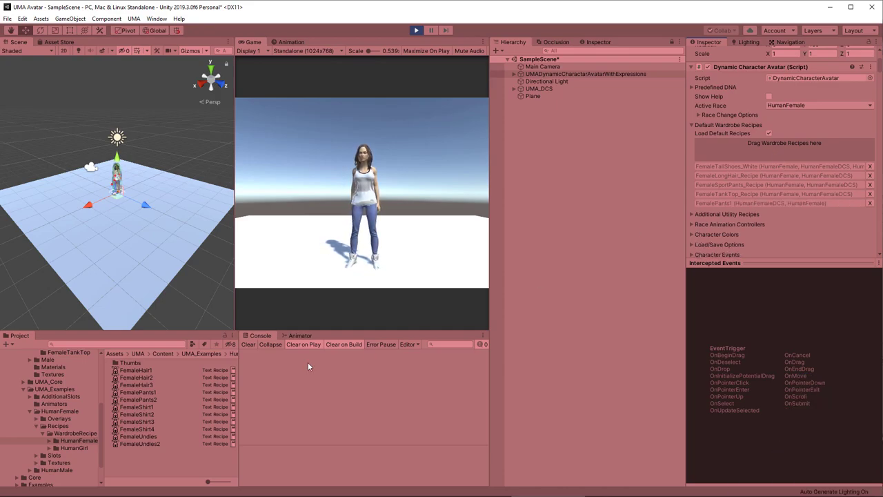
{"action": "left_click_drag", "start_coordinate": [144, 408], "coordinate": [801, 147]}
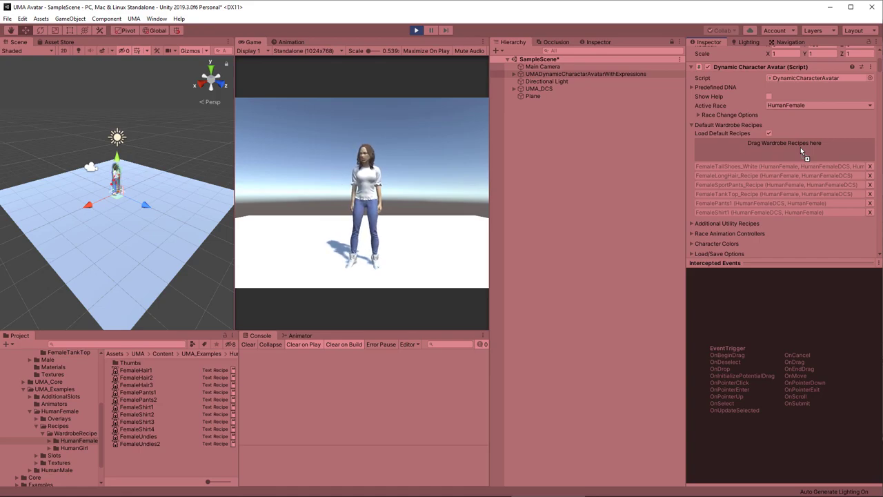
{"action": "key", "text": "ctrl+p"}
{"action": "left_click", "coordinate": [871, 194]}
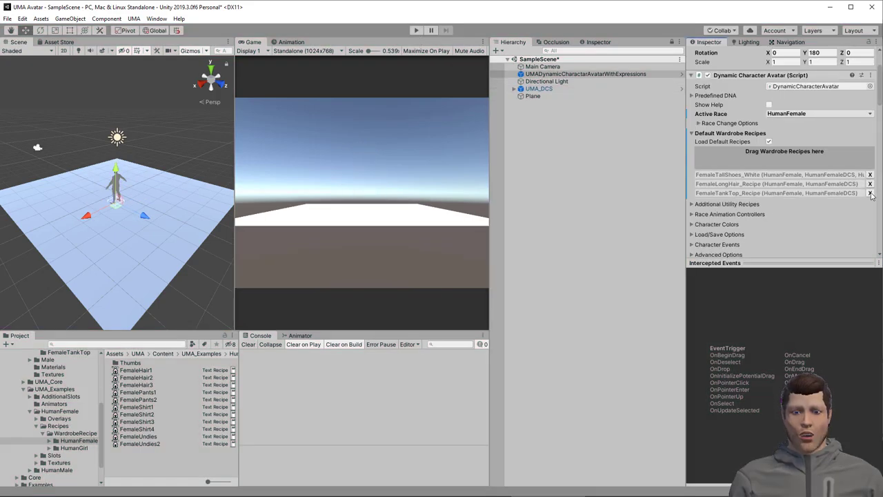
Swap FemaleTankTop_Recipe for FemalePants1 and FemaleShirt1 in the wardrobe and play the scene.
{"action": "left_click", "coordinate": [870, 194]}
{"action": "left_click_drag", "start_coordinate": [148, 393], "coordinate": [785, 166]}
{"action": "left_click_drag", "start_coordinate": [136, 407], "coordinate": [764, 162]}
{"action": "left_click", "coordinate": [416, 29]}
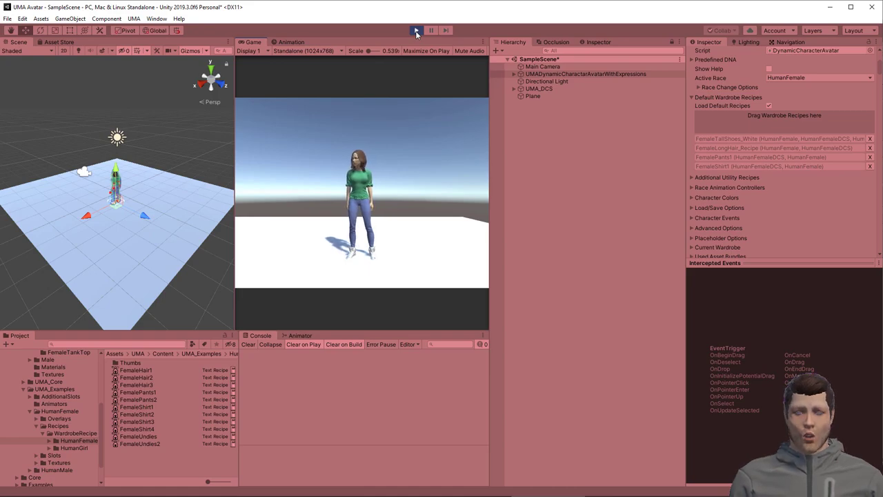
Stop Play mode and import the full SALSA LipSync Suite package from the Asset Store.
{"action": "left_click", "coordinate": [416, 30]}
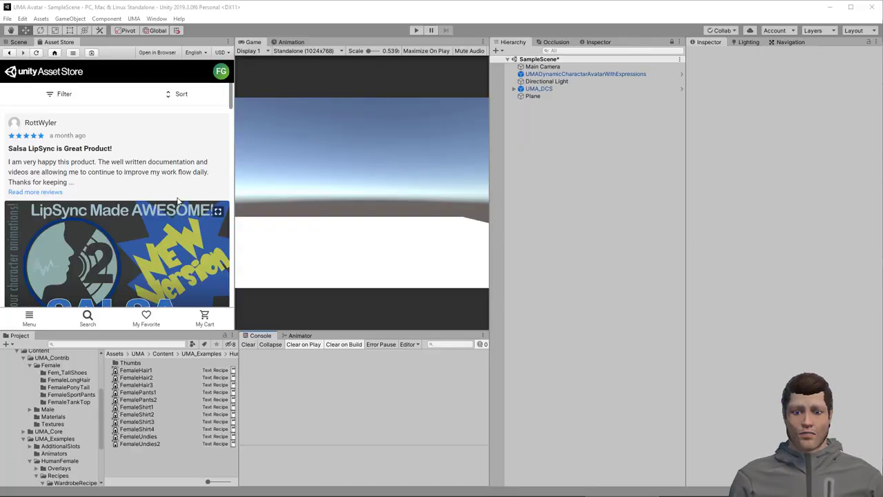
{"action": "scroll", "coordinate": [178, 200], "scroll_direction": "down", "scroll_amount": 1}
{"action": "scroll", "coordinate": [178, 201], "scroll_direction": "down", "scroll_amount": 6}
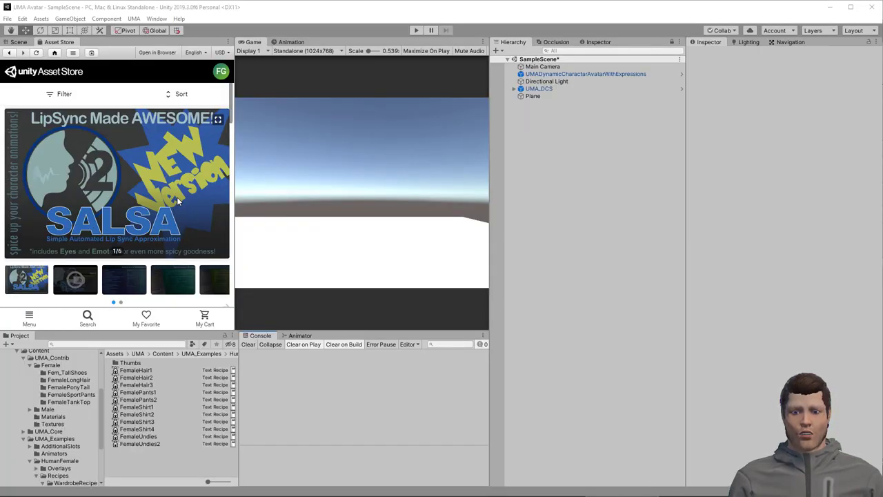
{"action": "left_click", "coordinate": [107, 195]}
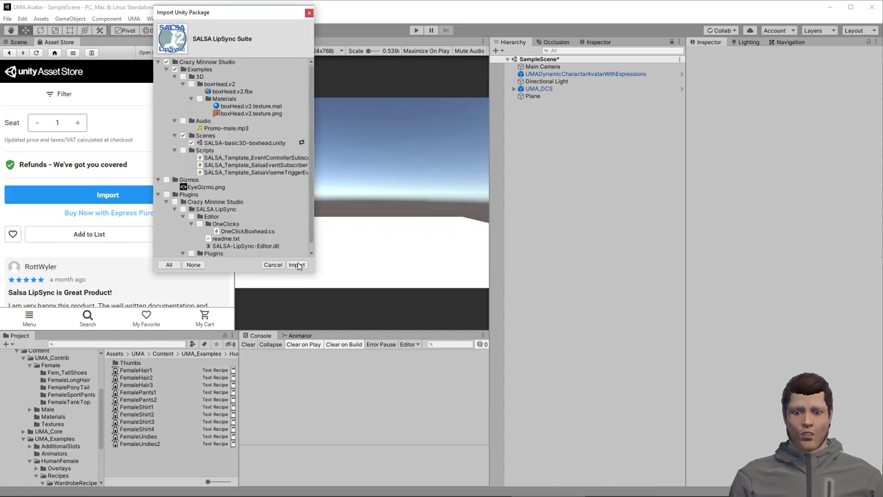
{"action": "left_click", "coordinate": [296, 265]}
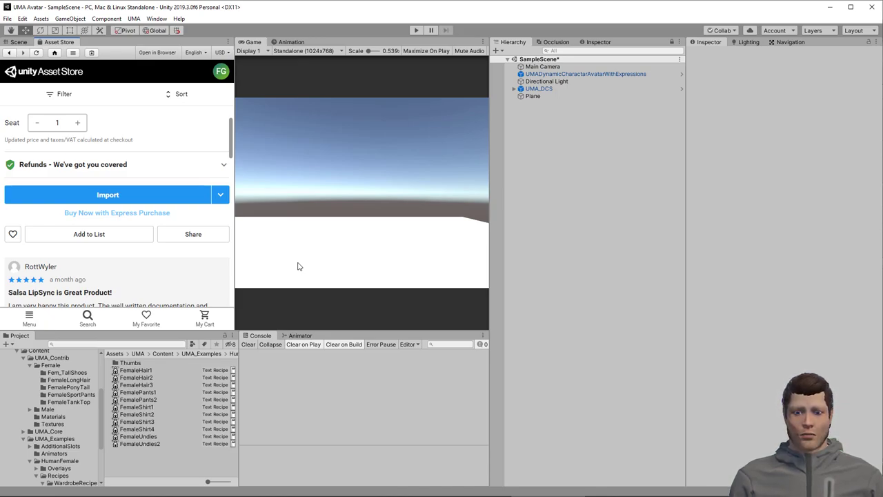
Request new SALSA One-Clicks from the Crazy Minnow Studio > SALSA LipSync > One-Clicks menu.
{"action": "left_click", "coordinate": [63, 20]}
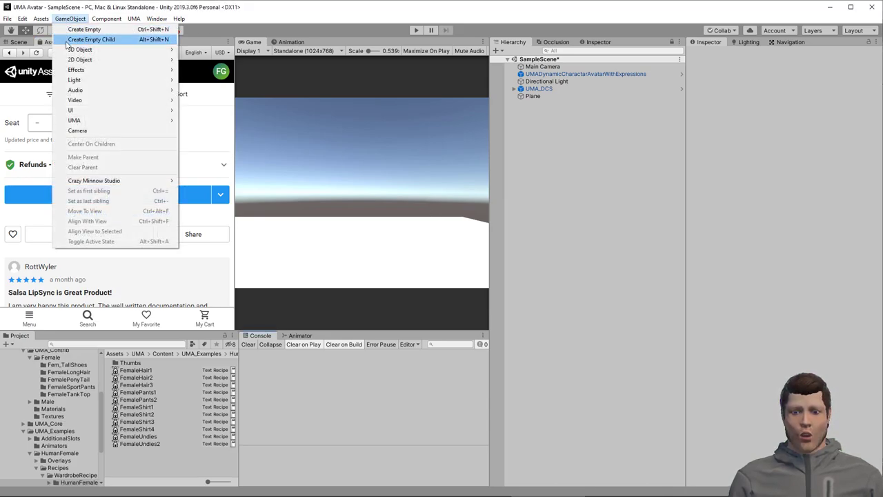
{"action": "mouse_move", "coordinate": [90, 180]}
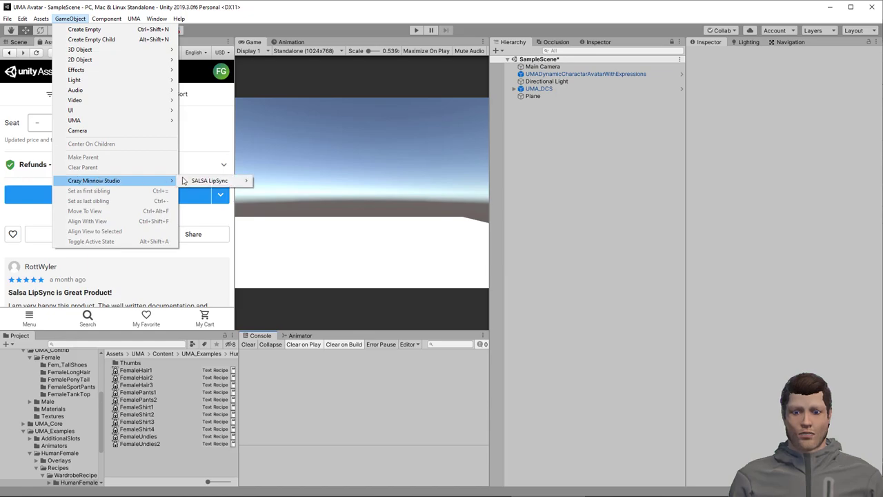
{"action": "mouse_move", "coordinate": [207, 180]}
{"action": "mouse_move", "coordinate": [282, 182]}
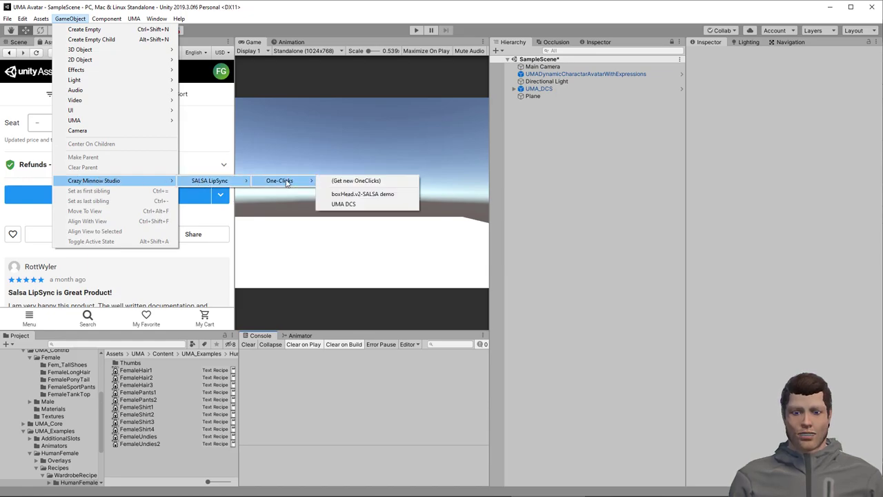
{"action": "left_click", "coordinate": [338, 181]}
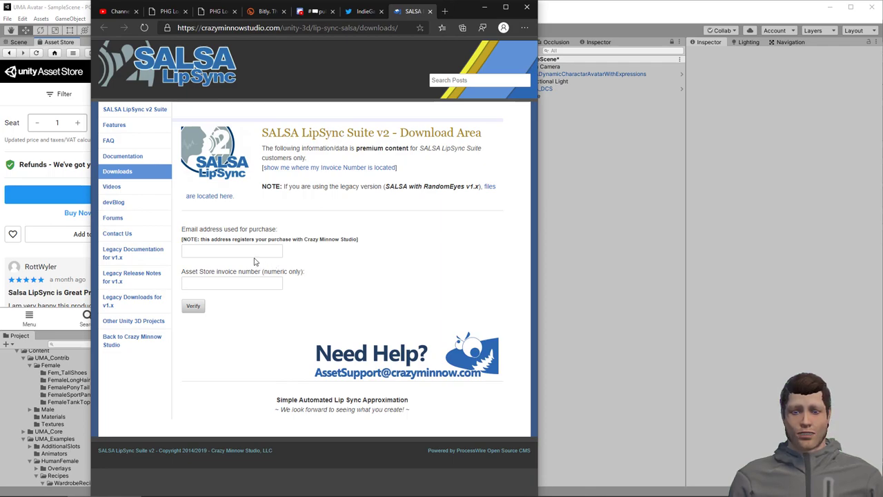
Look up the SALSA purchase's invoice number in the order details.
{"action": "left_click", "coordinate": [336, 167]}
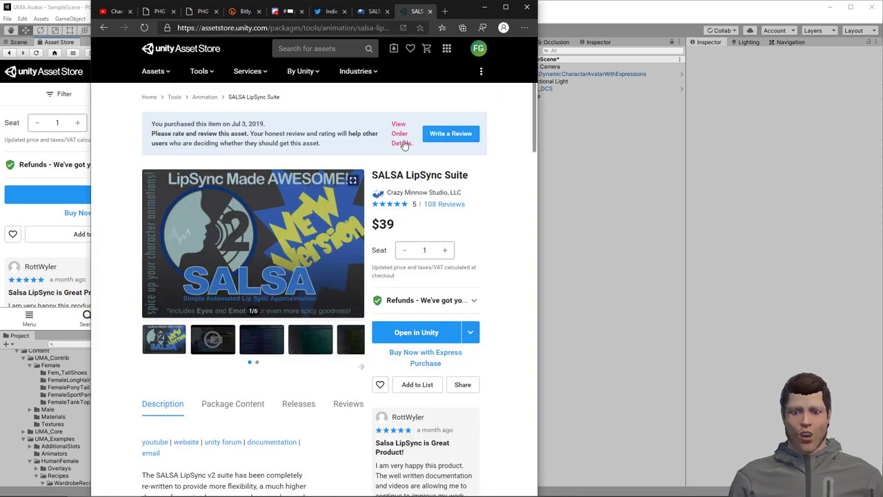
{"action": "left_click", "coordinate": [402, 144]}
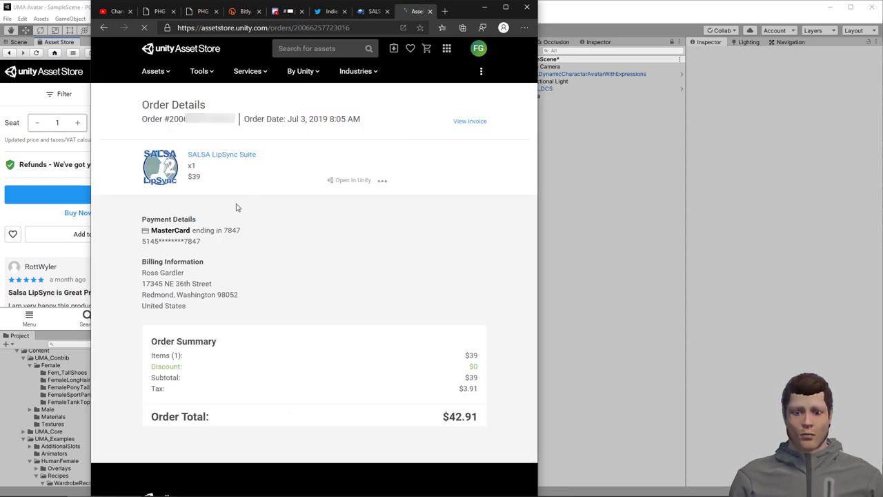
{"action": "left_click_drag", "start_coordinate": [236, 121], "coordinate": [169, 122]}
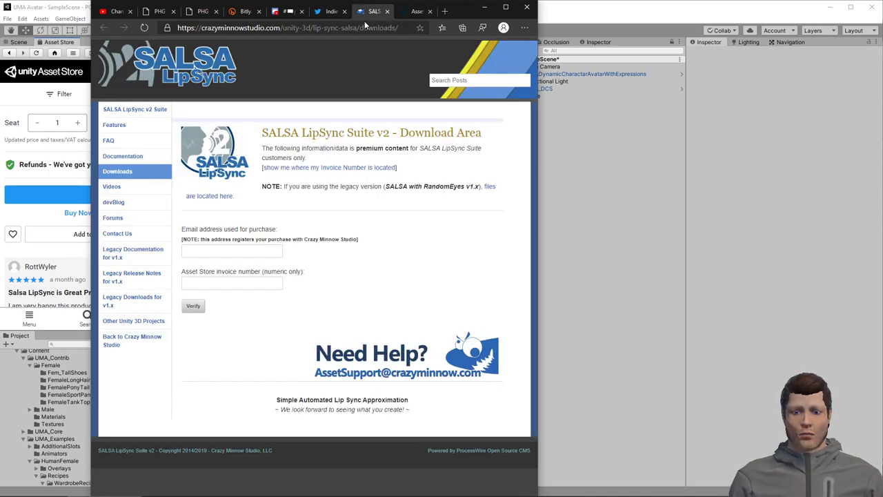
On the SALSA download page, enter the purchase e-mail and invoice number and verify.
{"action": "left_click", "coordinate": [371, 11]}
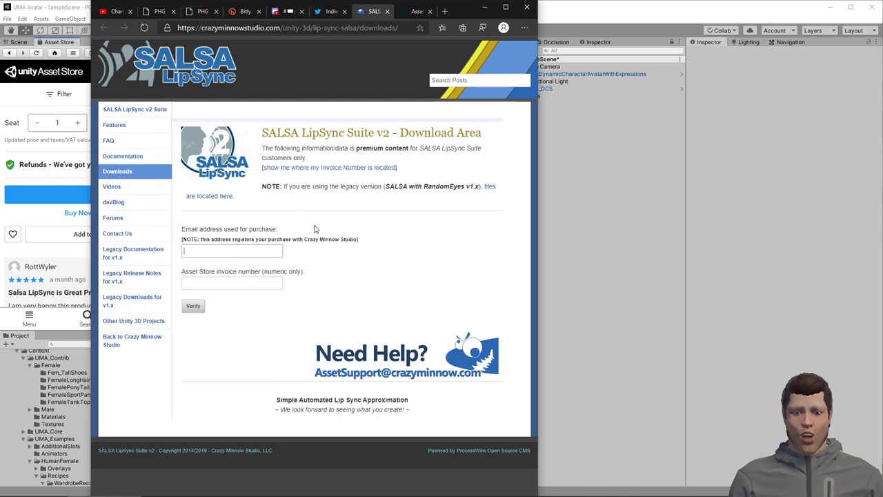
{"action": "key", "text": "Down"}
{"action": "key", "text": "Return"}
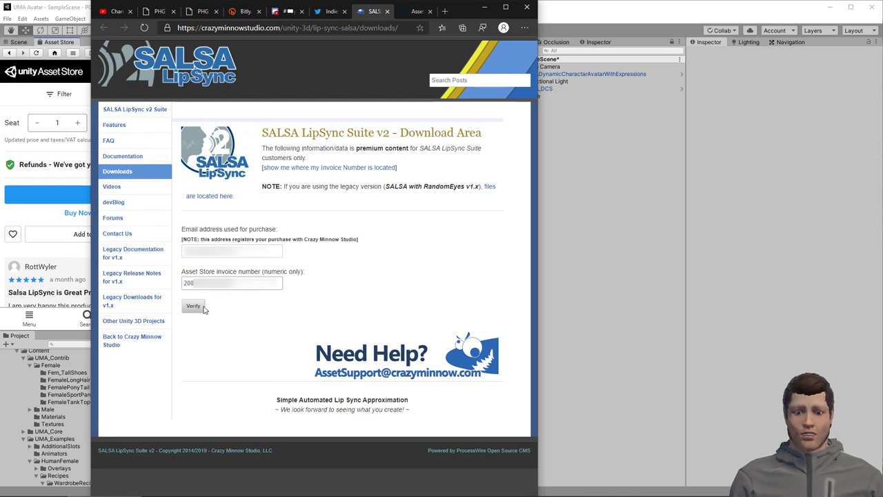
{"action": "left_click", "coordinate": [194, 306]}
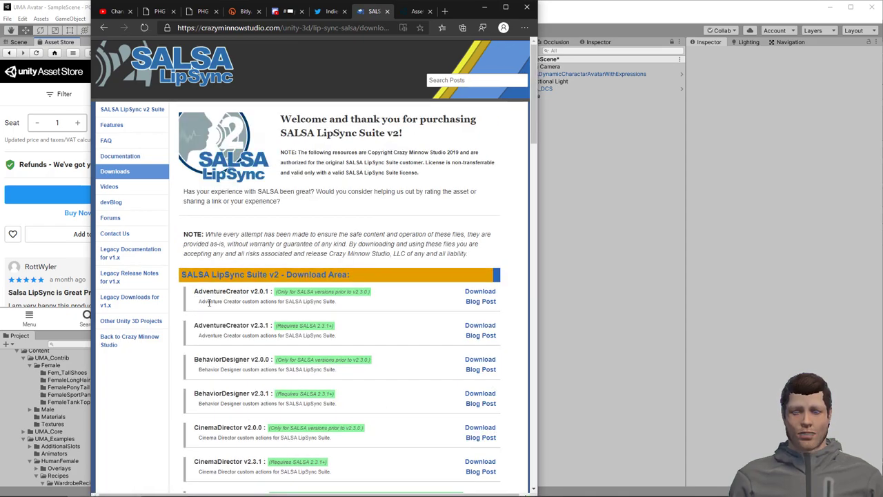
Find the UMA entries on the Crazy Minnow Studio page and download OneClick UMA DCS.
{"action": "key", "text": "ctrl+f"}
{"action": "type", "text": "uma"}
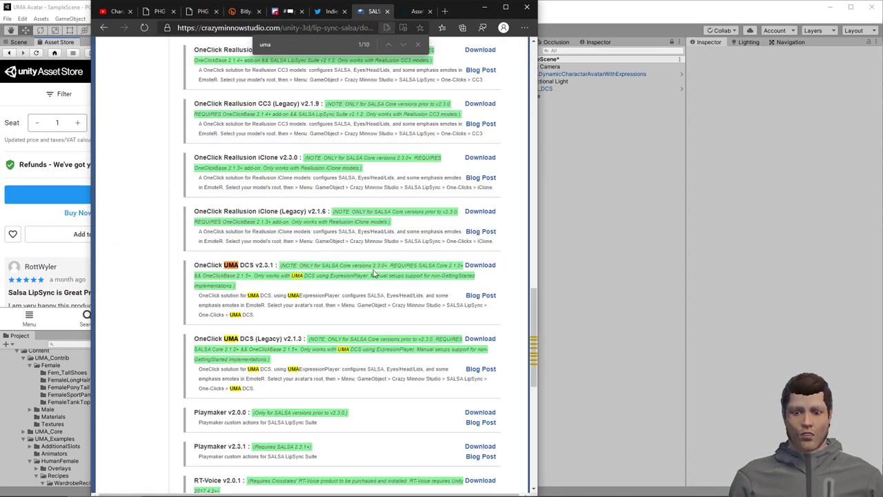
{"action": "left_click", "coordinate": [485, 266]}
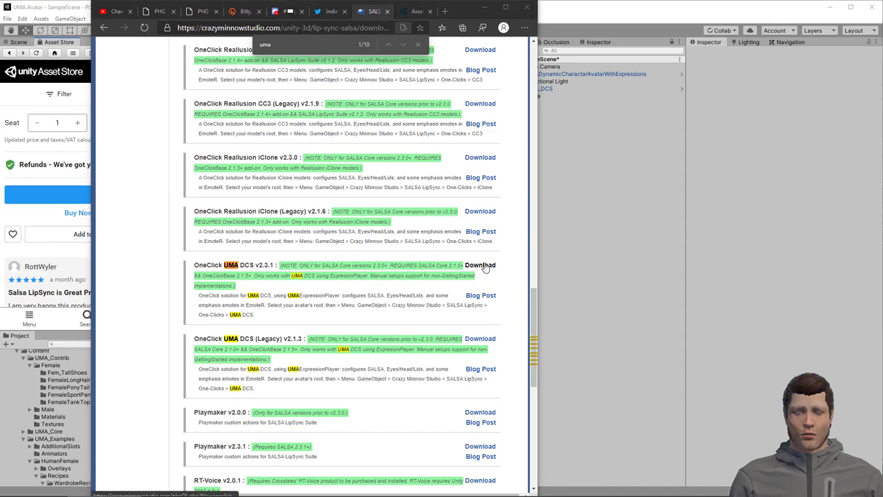
{"action": "scroll", "coordinate": [260, 220], "scroll_direction": "up", "scroll_amount": 4}
{"action": "scroll", "coordinate": [260, 220], "scroll_direction": "up", "scroll_amount": 2}
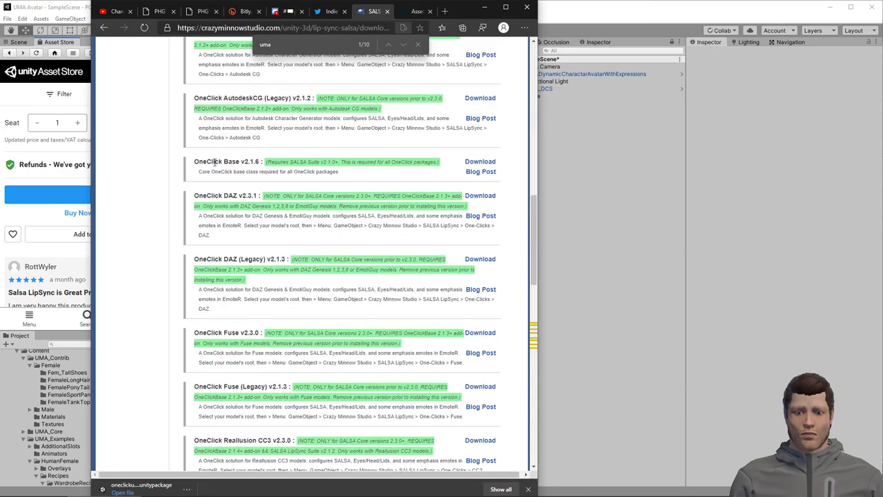
Download and save OneClick Base, then import the downloaded package into Unity.
{"action": "left_click", "coordinate": [480, 163]}
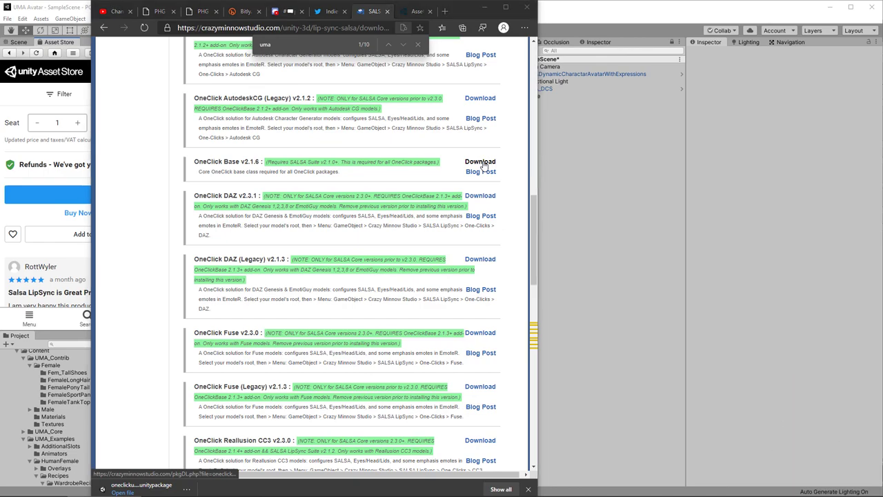
{"action": "left_click", "coordinate": [566, 233]}
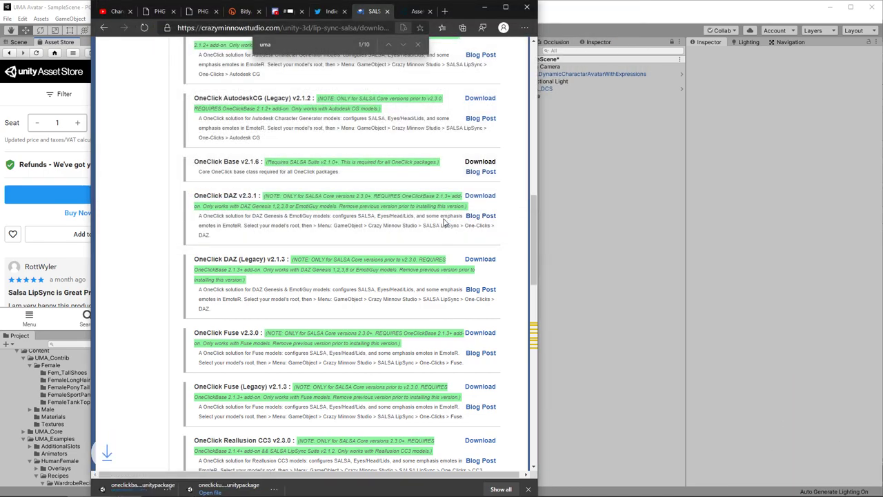
{"action": "left_click", "coordinate": [143, 484]}
{"action": "left_click", "coordinate": [295, 263]}
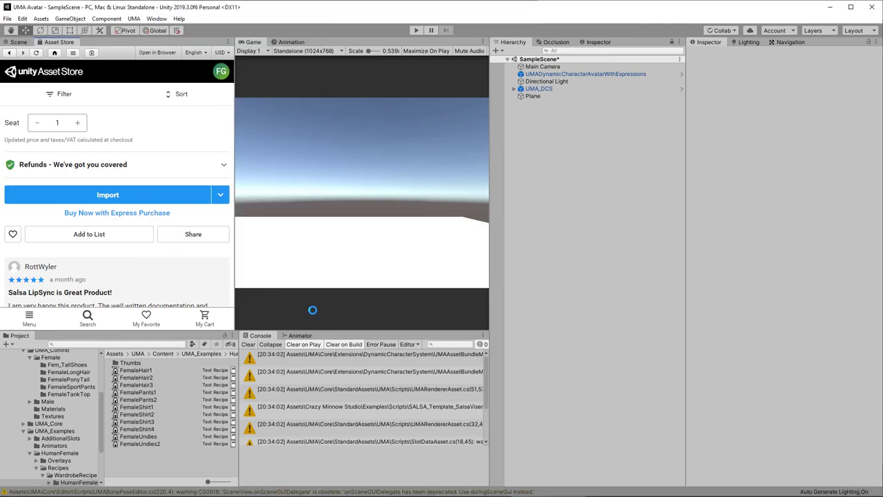
Clear the console warnings, return to the Scene view and select UMADynamicCharactarAvatarWithExpressions.
{"action": "left_click", "coordinate": [248, 344]}
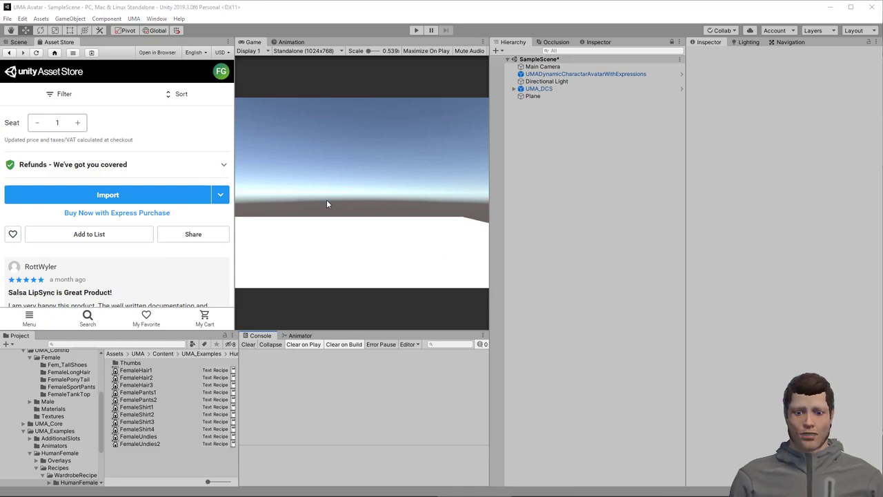
{"action": "left_click", "coordinate": [19, 43]}
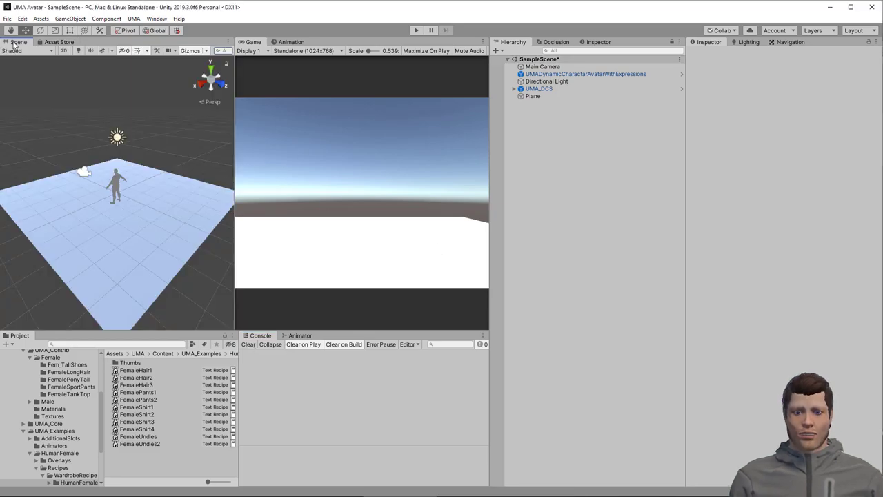
{"action": "left_click", "coordinate": [537, 74]}
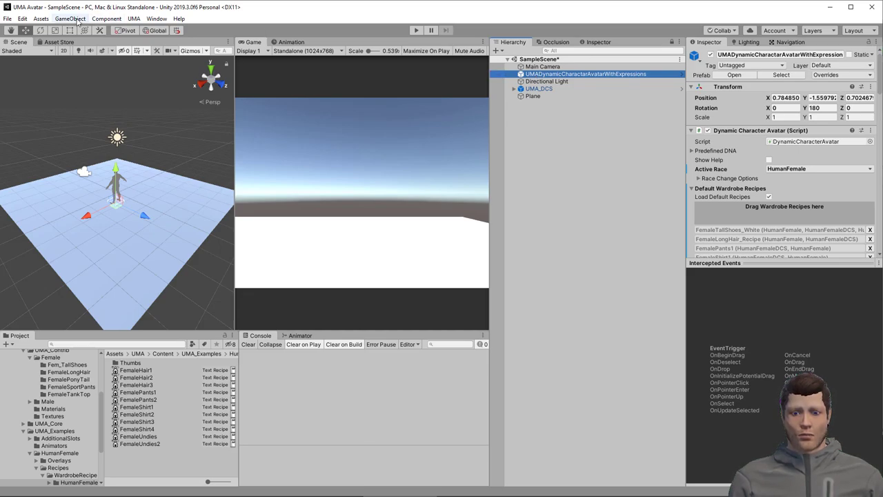
{"action": "left_click", "coordinate": [72, 18]}
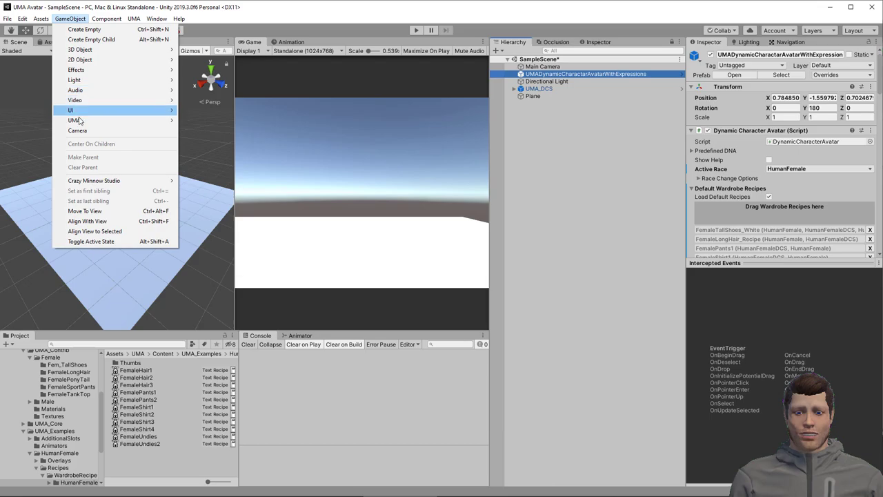
Apply the SALSA LipSync One-Clicks UMA DCS setup to the avatar and confirm unpacking its prefab.
{"action": "mouse_move", "coordinate": [83, 181]}
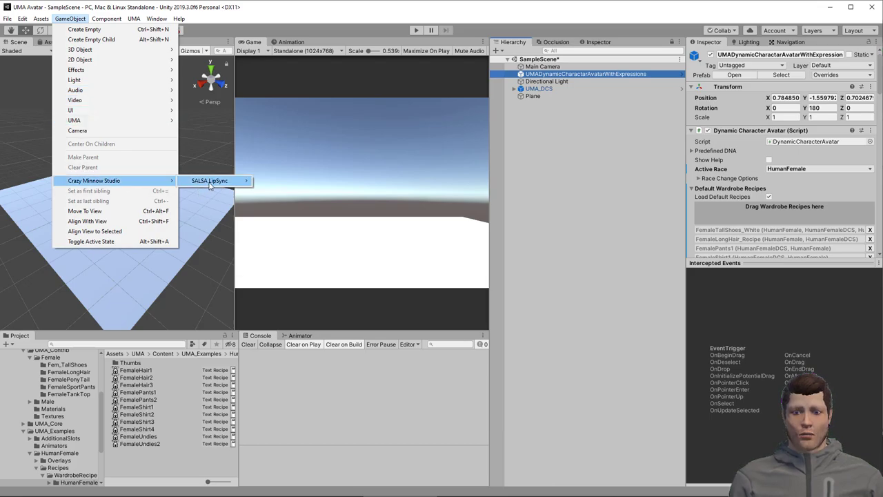
{"action": "mouse_move", "coordinate": [210, 181]}
{"action": "mouse_move", "coordinate": [279, 181]}
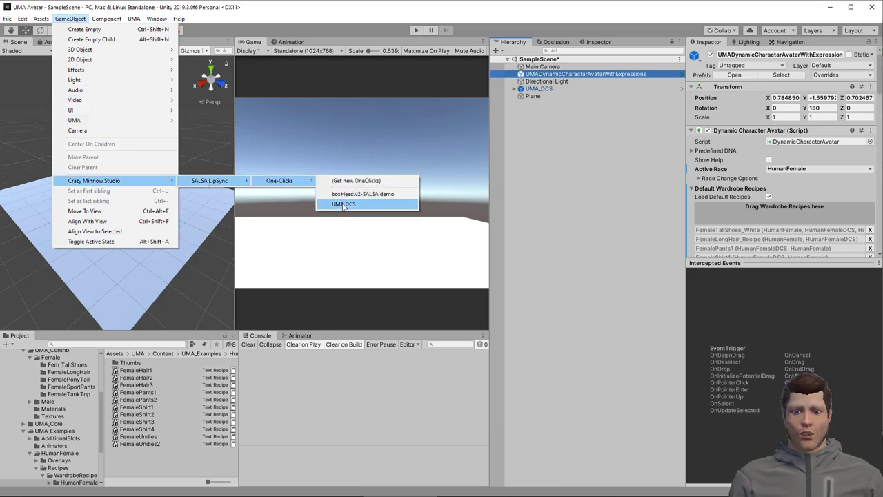
{"action": "left_click", "coordinate": [344, 205]}
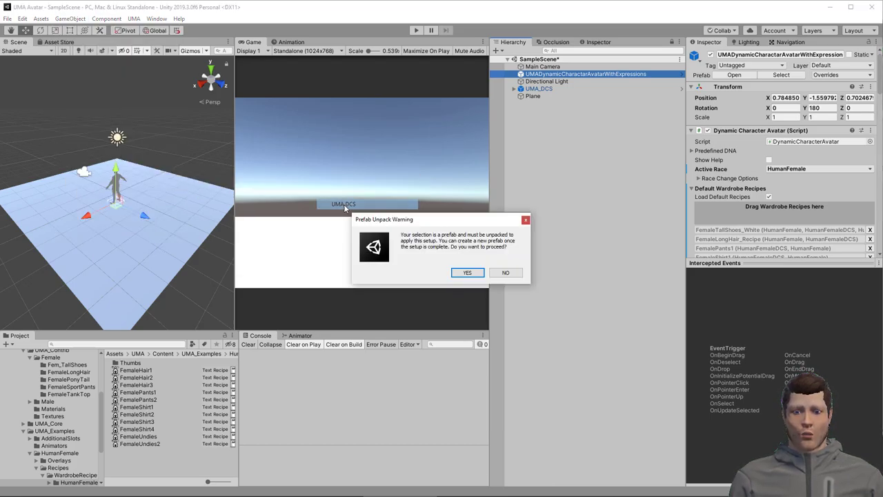
{"action": "left_click", "coordinate": [469, 273]}
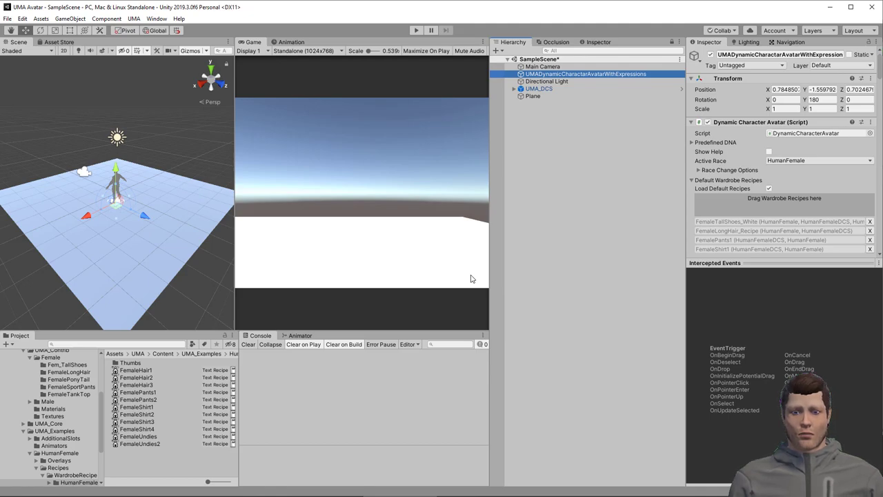
Frame the Main Camera and enter play mode to watch the avatar talk.
{"action": "double_click", "coordinate": [542, 66]}
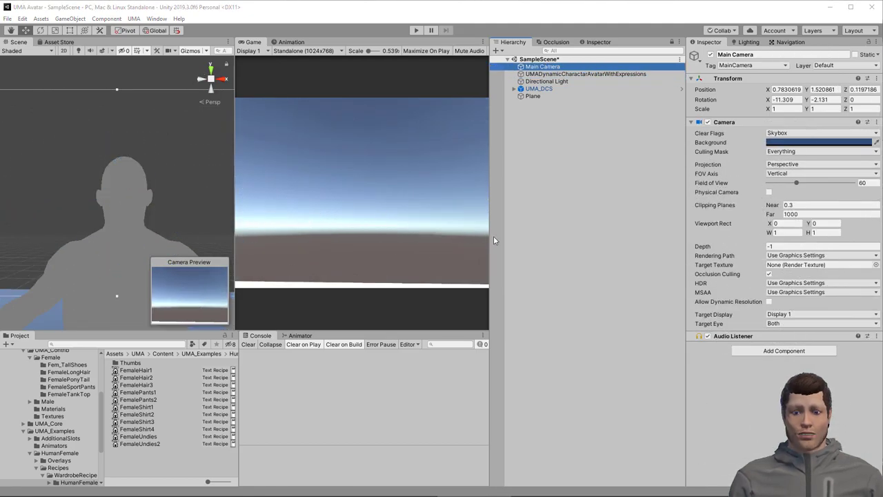
{"action": "left_click", "coordinate": [416, 30]}
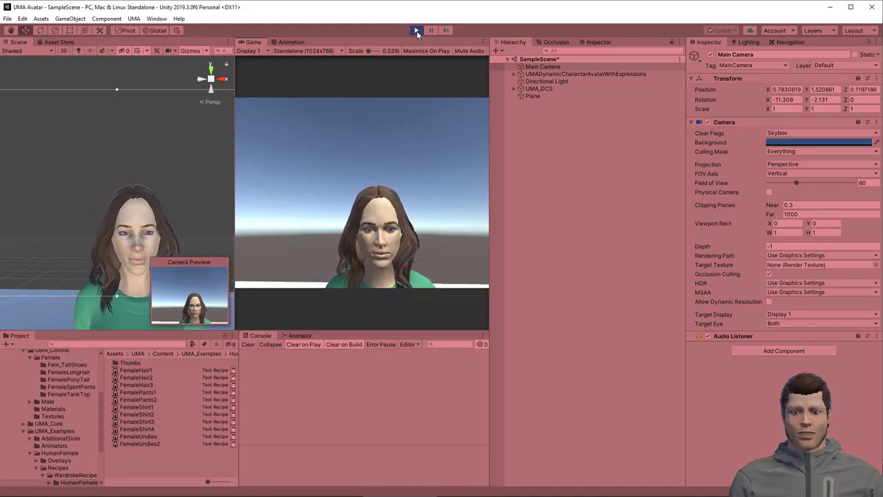
Assign cottagepoems_03_bronte_128kb as the avatar's Audio Source clip and play the scene again.
{"action": "left_click", "coordinate": [417, 31]}
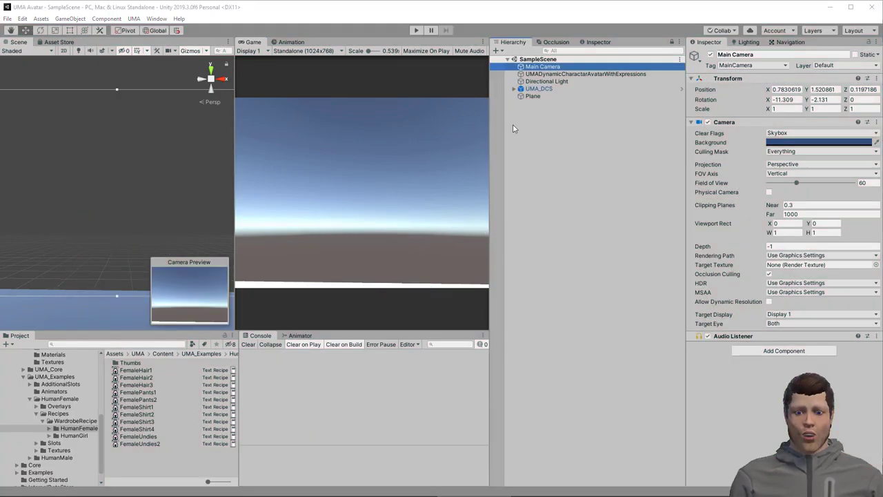
{"action": "left_click", "coordinate": [563, 74]}
{"action": "scroll", "coordinate": [742, 187], "scroll_direction": "down", "scroll_amount": 10}
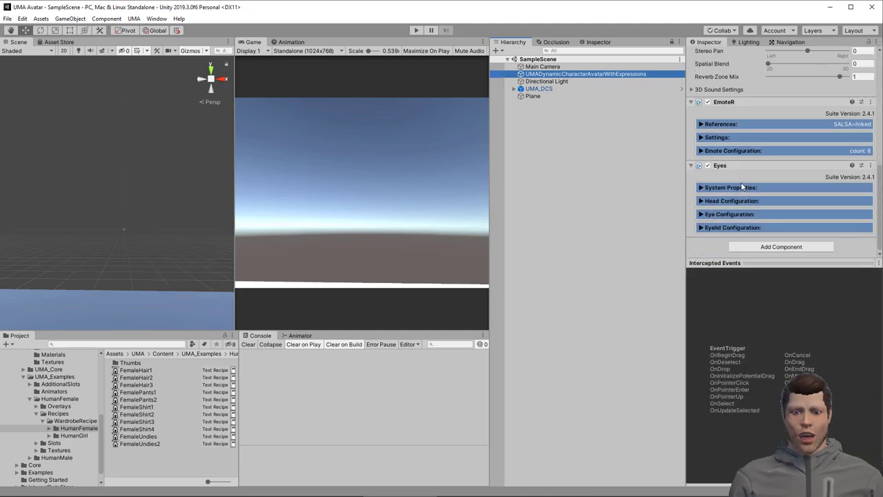
{"action": "scroll", "coordinate": [742, 187], "scroll_direction": "up", "scroll_amount": 6}
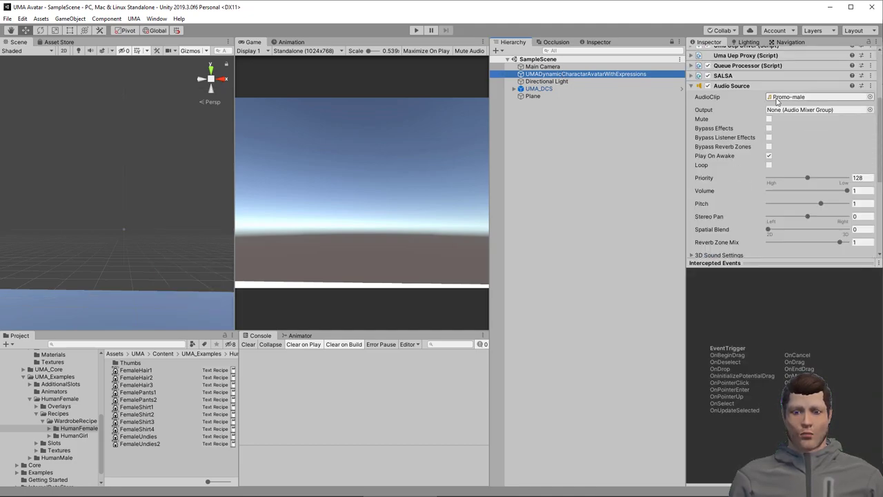
{"action": "left_click_drag", "start_coordinate": [100, 429], "coordinate": [115, 345]}
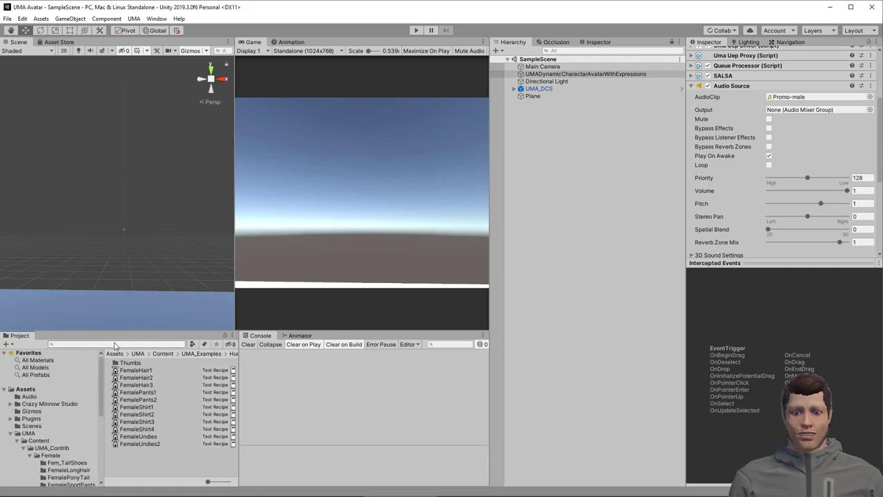
{"action": "left_click", "coordinate": [29, 396]}
{"action": "left_click", "coordinate": [161, 364]}
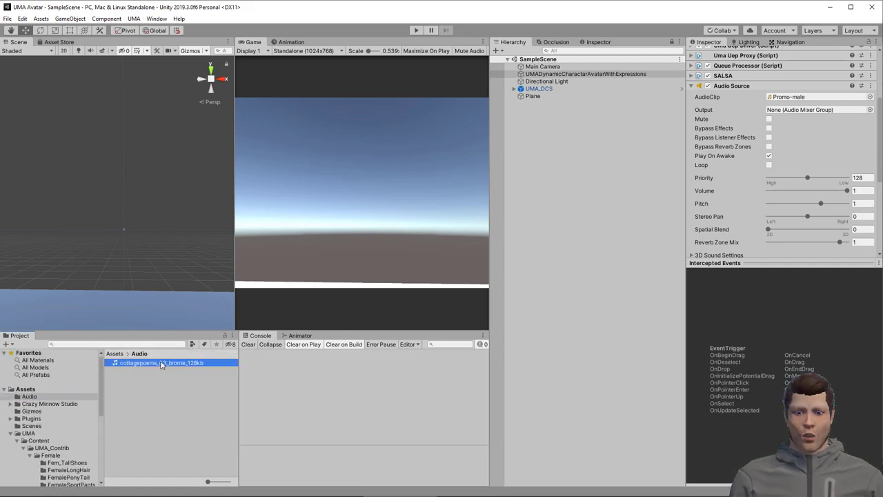
{"action": "left_click_drag", "start_coordinate": [160, 364], "coordinate": [801, 100]}
{"action": "left_click", "coordinate": [416, 31]}
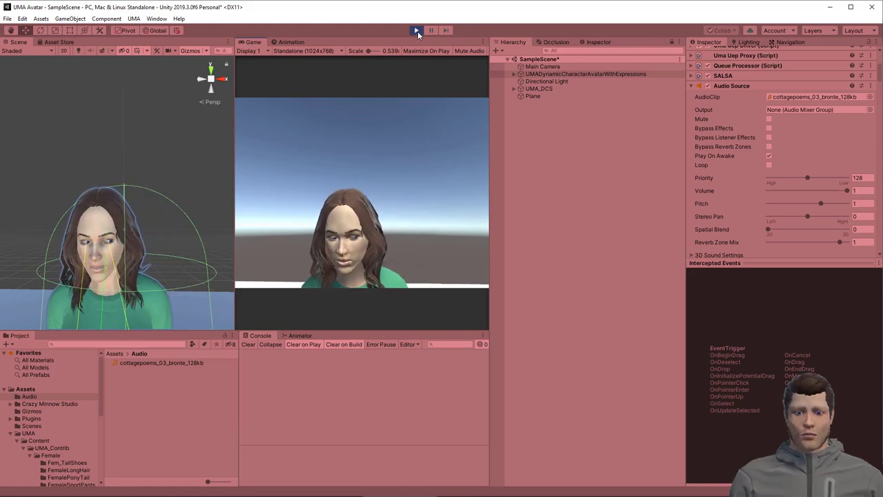
Stop play, then set the ybot@Idle rig's Animation Type to Humanoid and apply it.
{"action": "left_click", "coordinate": [417, 31]}
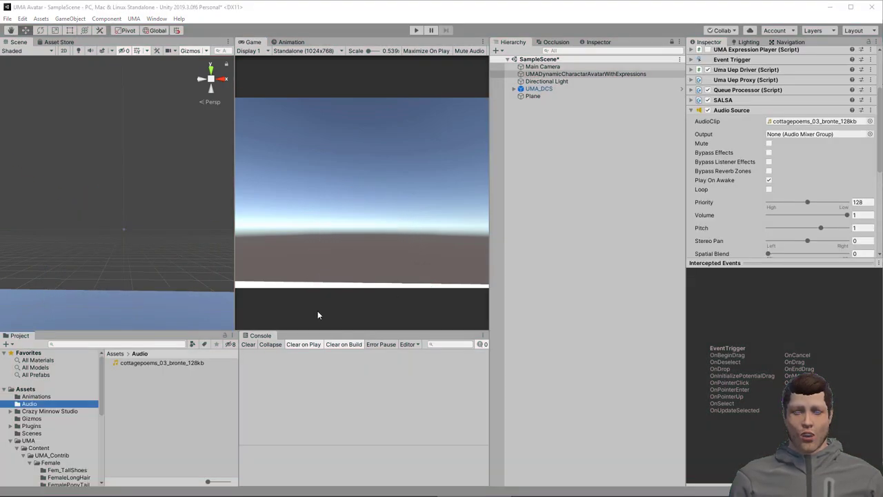
{"action": "left_click", "coordinate": [33, 396]}
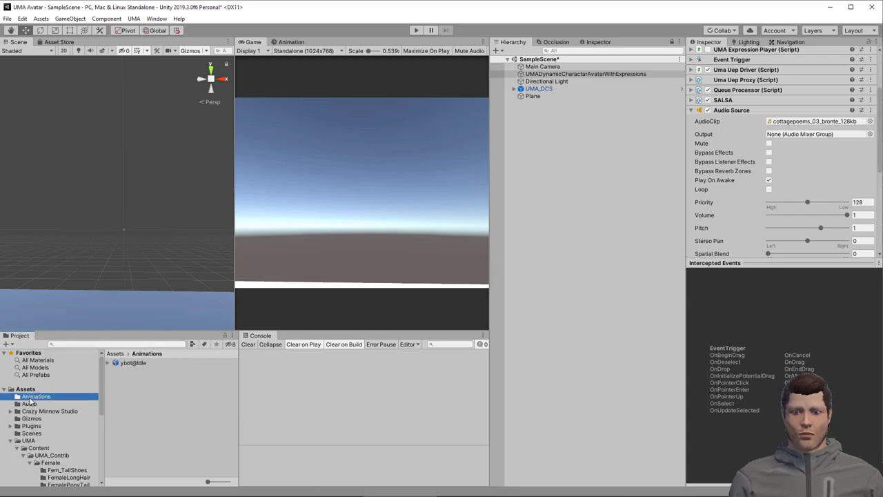
{"action": "left_click", "coordinate": [109, 364]}
{"action": "left_click", "coordinate": [128, 363]}
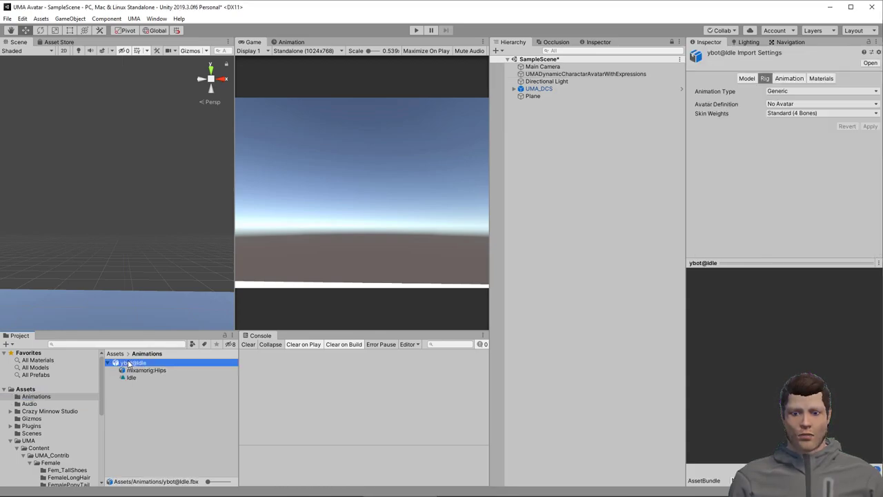
{"action": "left_click", "coordinate": [787, 91]}
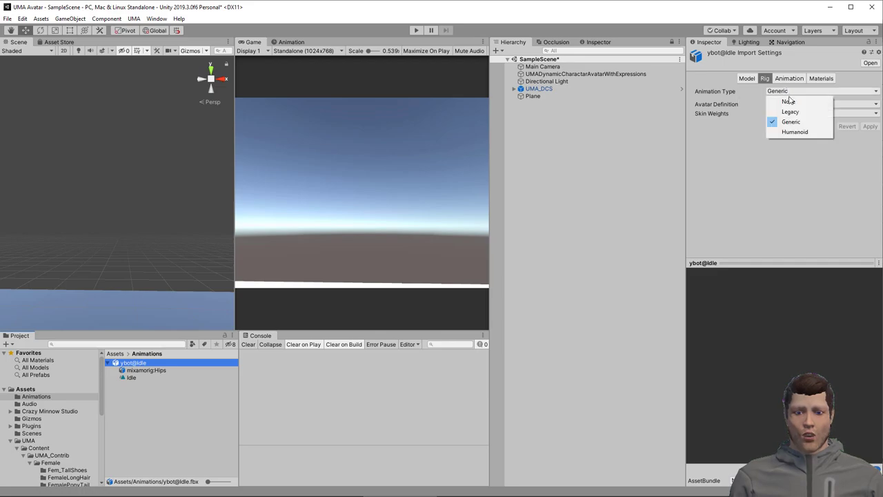
{"action": "left_click", "coordinate": [796, 133]}
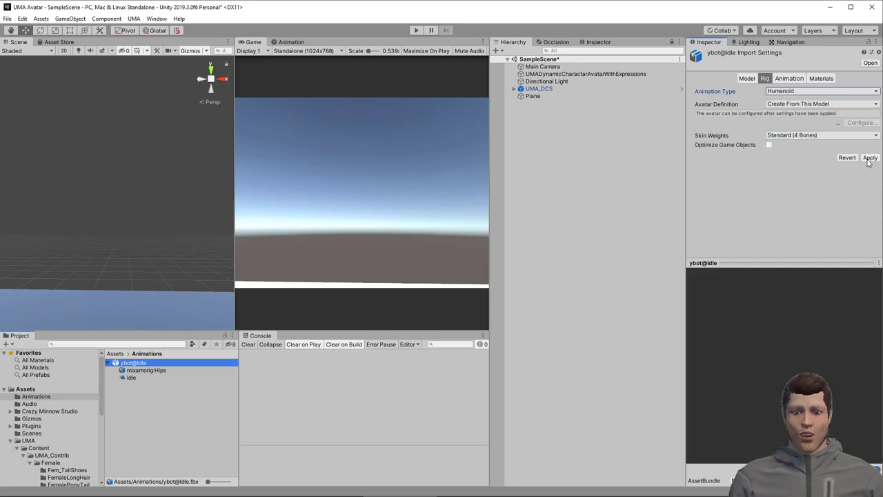
{"action": "left_click", "coordinate": [870, 158]}
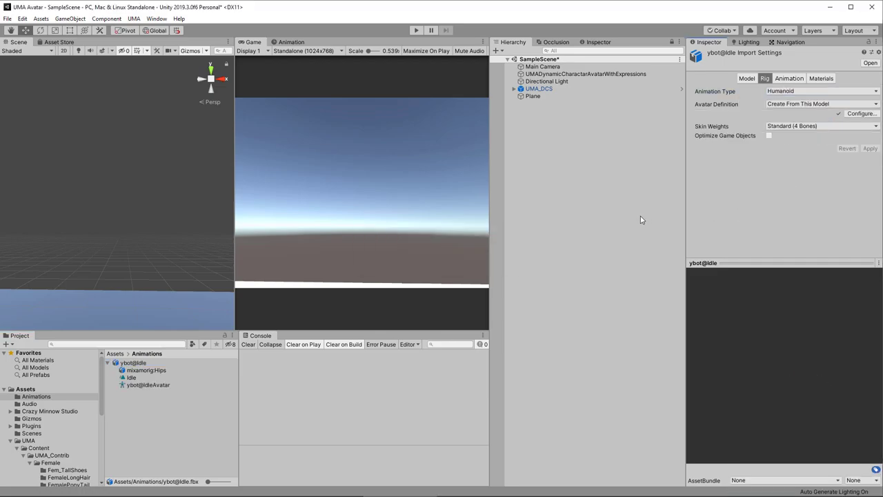
Create an Animator Controller named 'Video Avatar' in the Animations folder.
{"action": "right_click", "coordinate": [132, 424]}
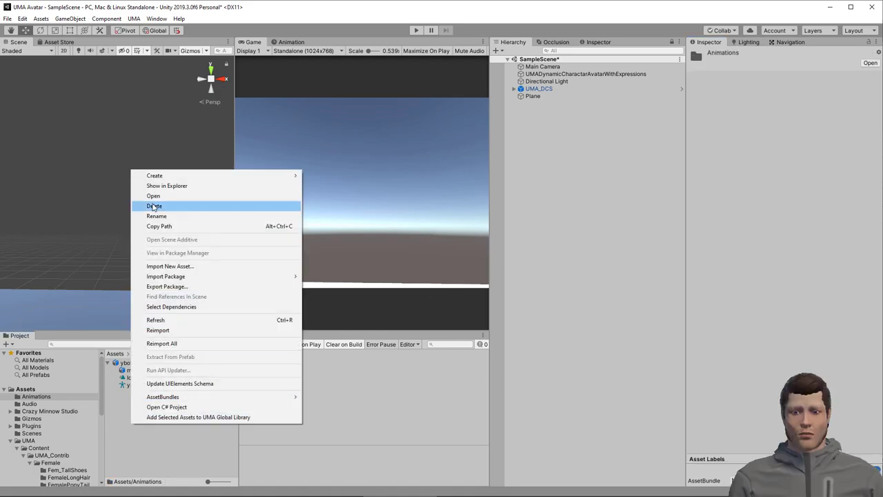
{"action": "mouse_move", "coordinate": [269, 175]}
{"action": "left_click", "coordinate": [339, 332]}
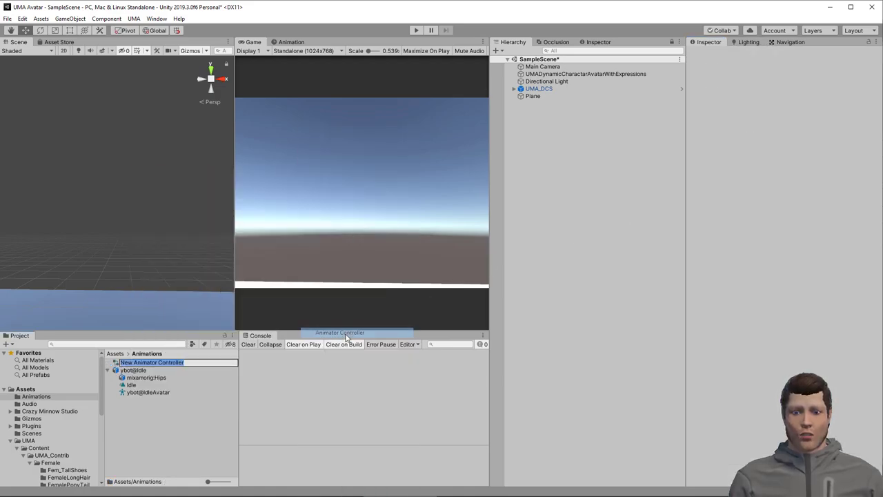
{"action": "type", "text": "Video Ava"}
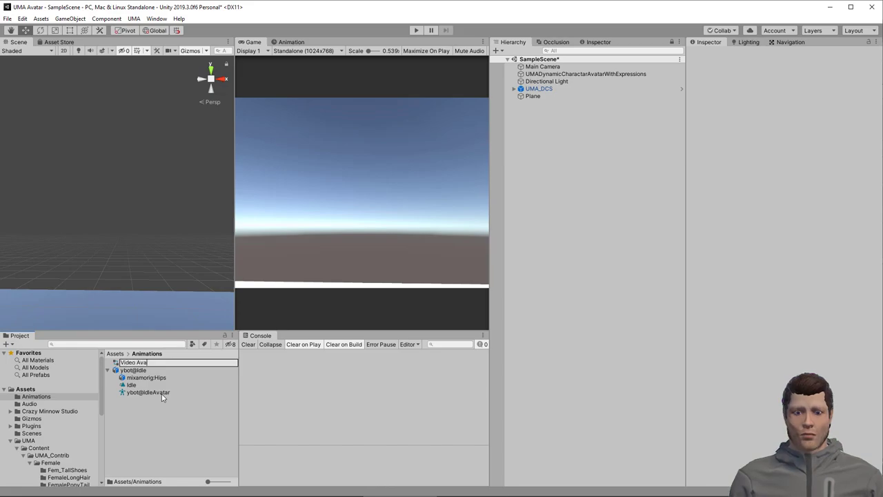
{"action": "type", "text": "tar"}
{"action": "key", "text": "Return"}
Add an empty default state named Idle to Video Avatar, with the Idle clip as its motion.
{"action": "double_click", "coordinate": [138, 365]}
{"action": "right_click", "coordinate": [352, 96]}
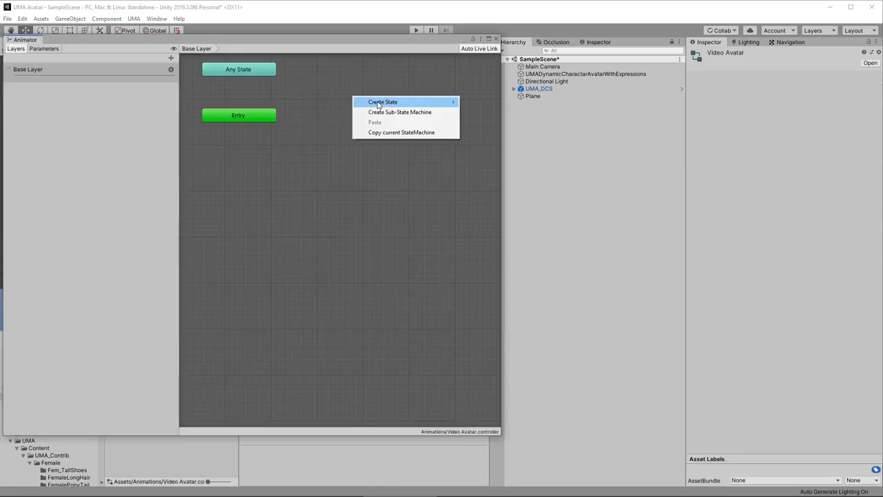
{"action": "mouse_move", "coordinate": [428, 102]}
{"action": "left_click", "coordinate": [481, 103]}
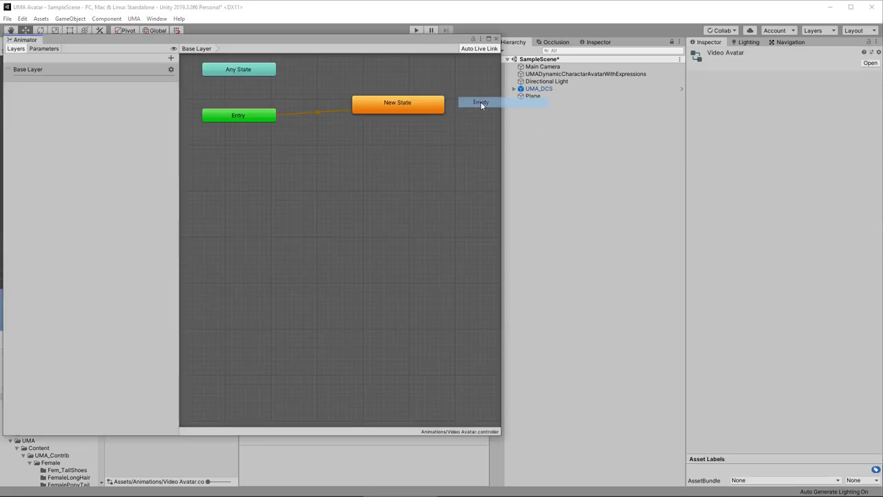
{"action": "left_click", "coordinate": [400, 104]}
{"action": "left_click", "coordinate": [749, 57]}
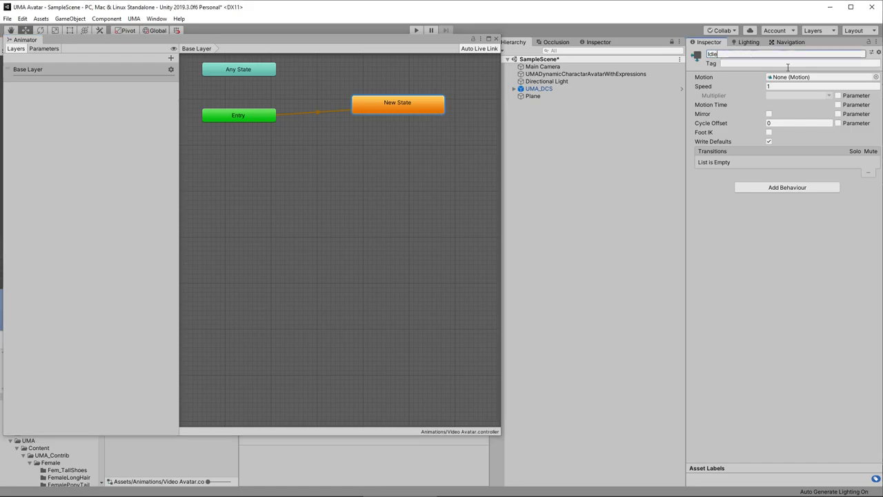
{"action": "left_click_drag", "start_coordinate": [271, 436], "coordinate": [280, 319]}
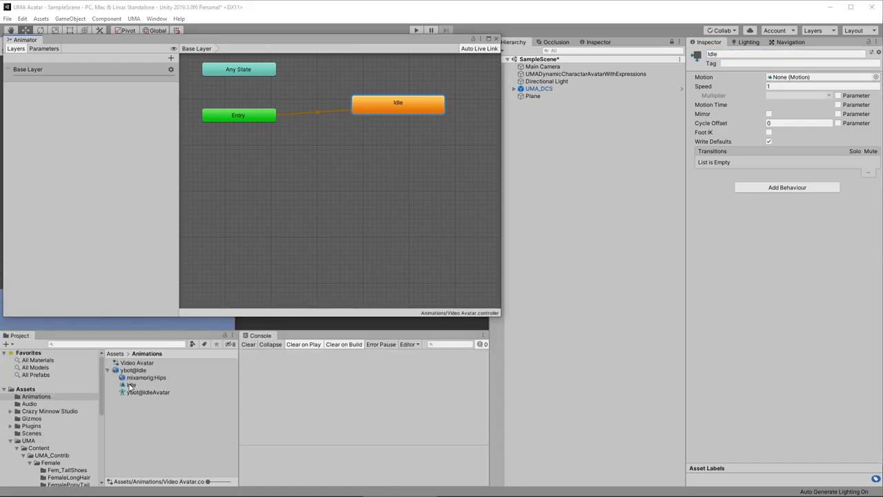
{"action": "left_click_drag", "start_coordinate": [132, 384], "coordinate": [806, 81]}
{"action": "left_click", "coordinate": [399, 107]}
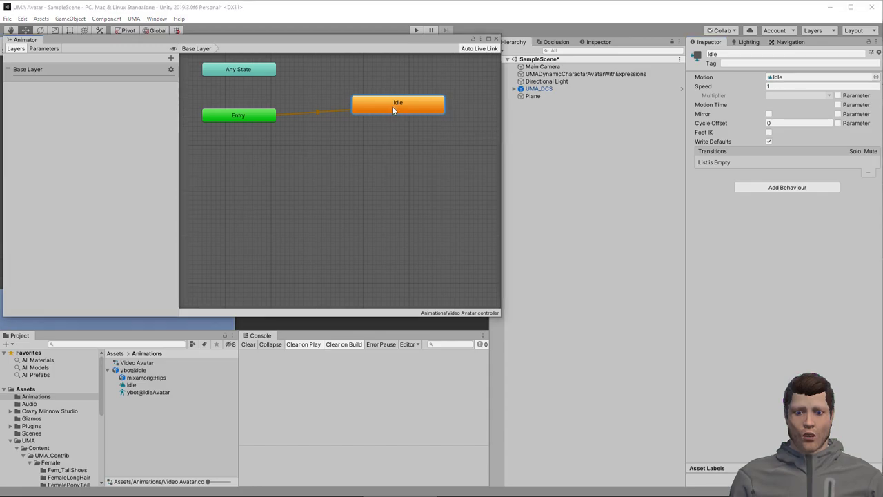
{"action": "left_click", "coordinate": [495, 40]}
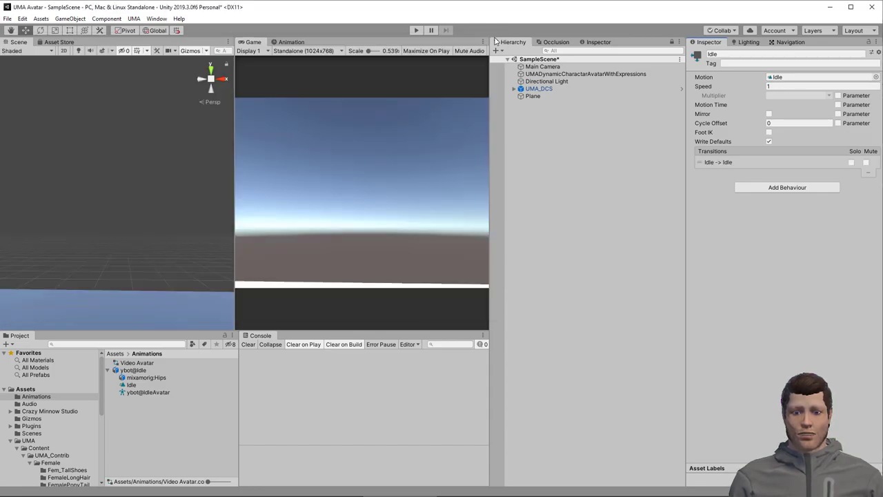
Set Video Avatar as the avatar's Default Animation Controller under Race Animation Controllers, then play.
{"action": "left_click", "coordinate": [556, 74]}
{"action": "left_click", "coordinate": [753, 123]}
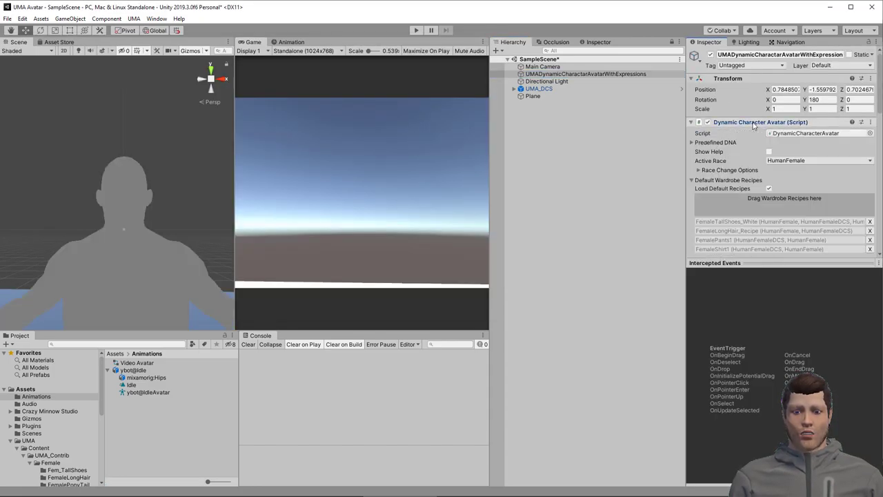
{"action": "scroll", "coordinate": [752, 131], "scroll_direction": "down", "scroll_amount": 5}
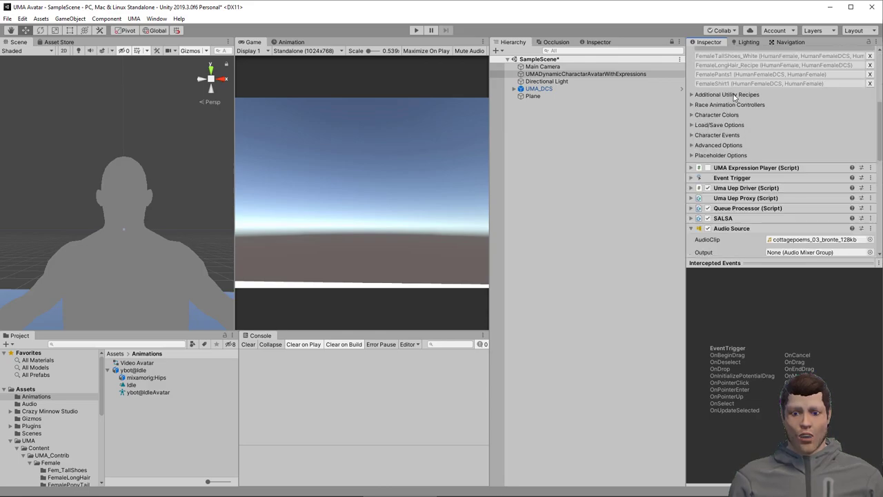
{"action": "left_click", "coordinate": [733, 104]}
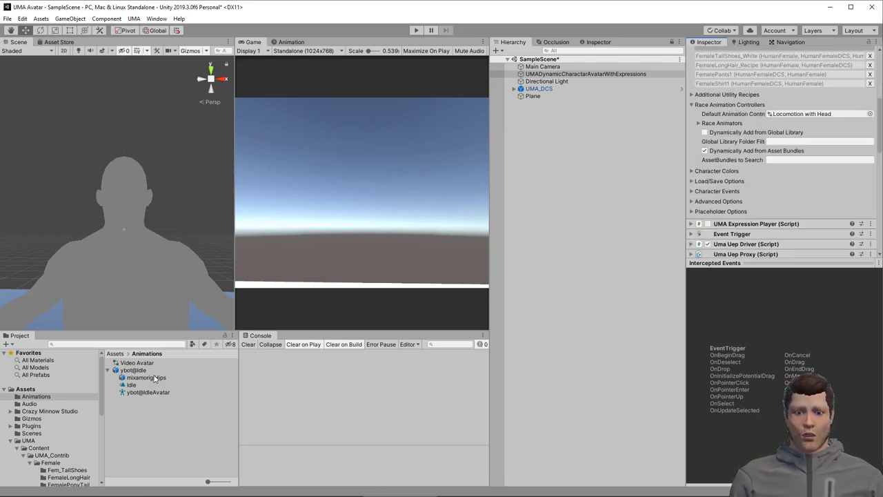
{"action": "left_click_drag", "start_coordinate": [134, 370], "coordinate": [792, 115]}
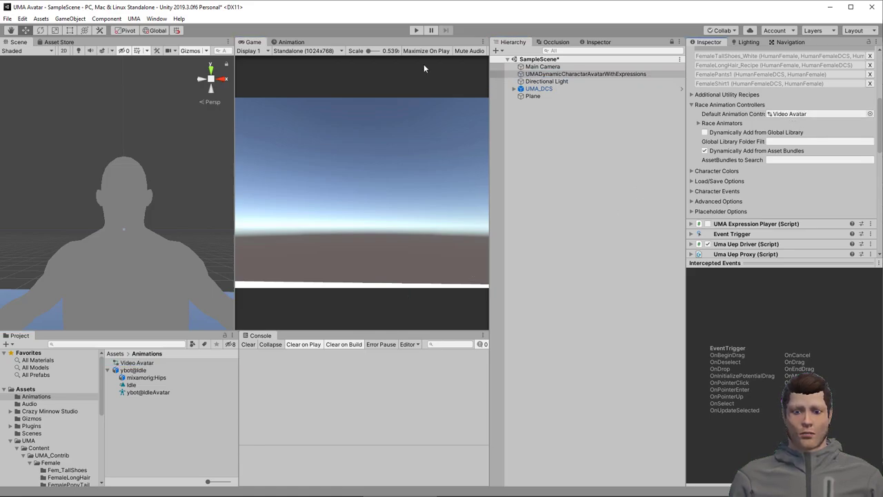
{"action": "left_click", "coordinate": [416, 30]}
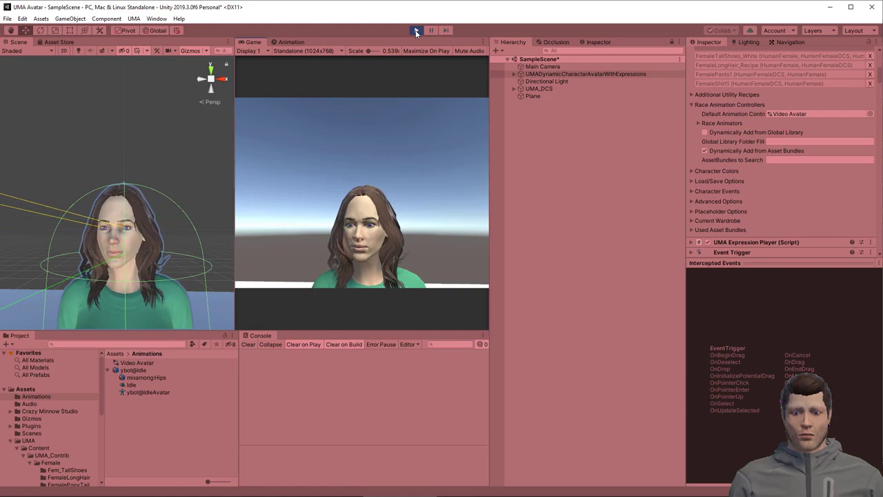
Stop play, review the Uma Uep Driver's Use Head and Use Eyes options, and play again.
{"action": "left_click", "coordinate": [416, 31]}
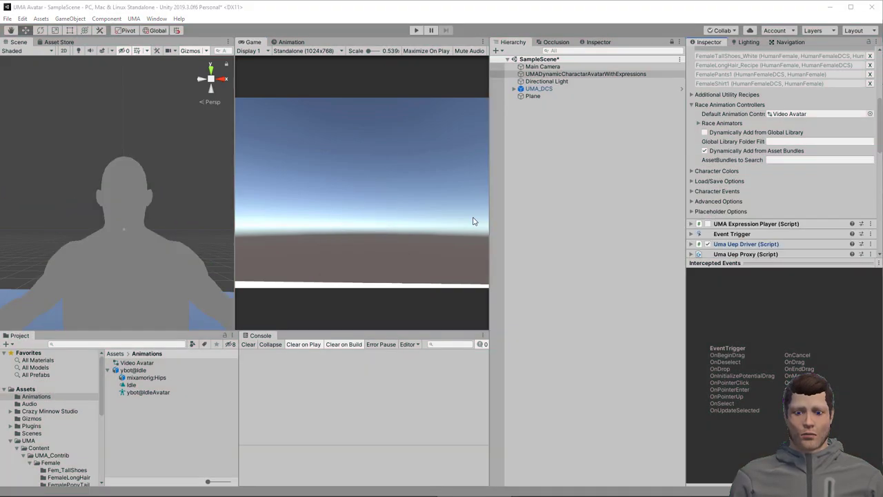
{"action": "left_click", "coordinate": [762, 242]}
{"action": "scroll", "coordinate": [763, 228], "scroll_direction": "down", "scroll_amount": 4}
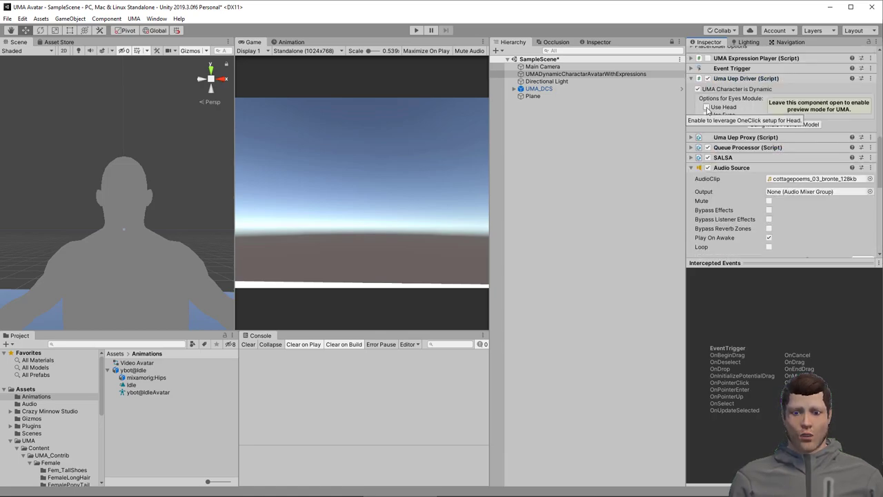
{"action": "left_click", "coordinate": [411, 31]}
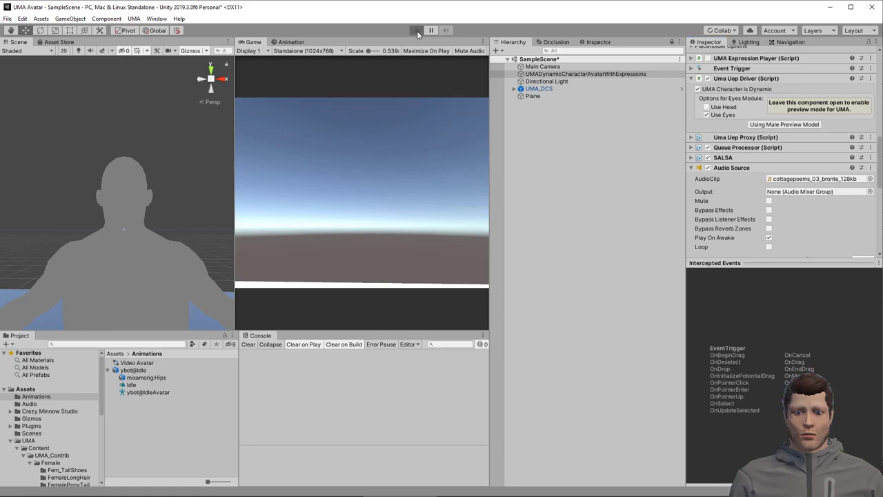